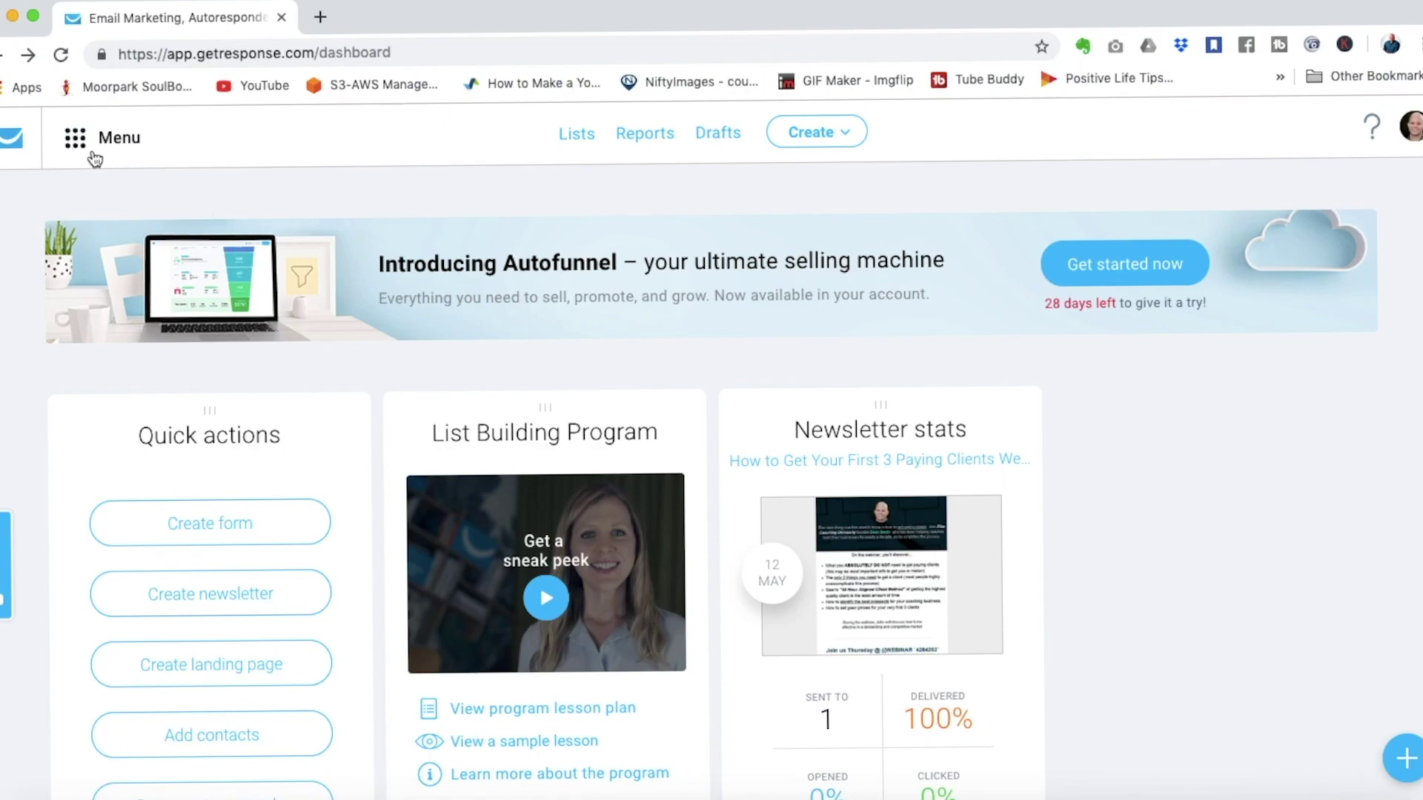
Create an Autofunnel named 'Webinar: How to Get Your First 3 Coaching Clients' that hosts a free webinar
click(82, 148)
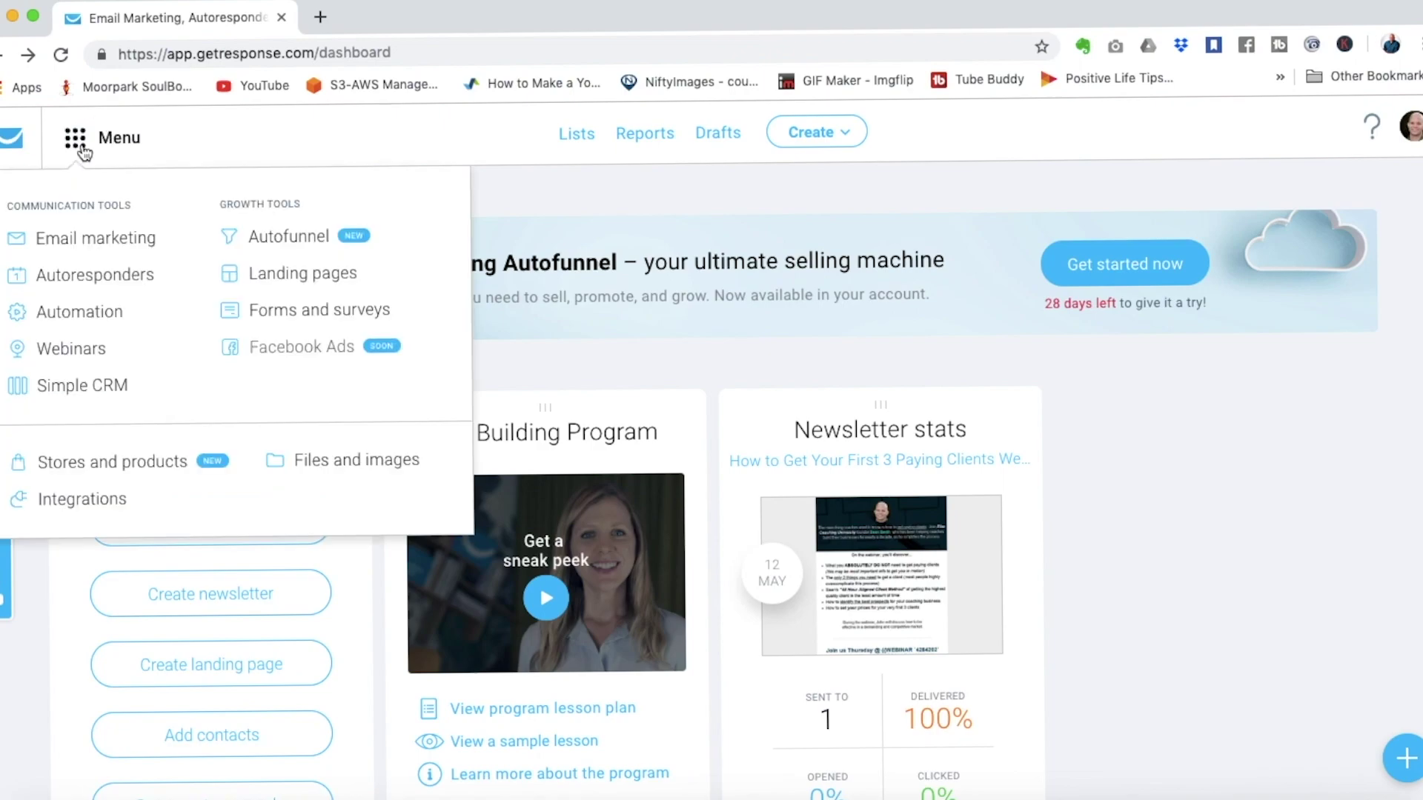
click(289, 238)
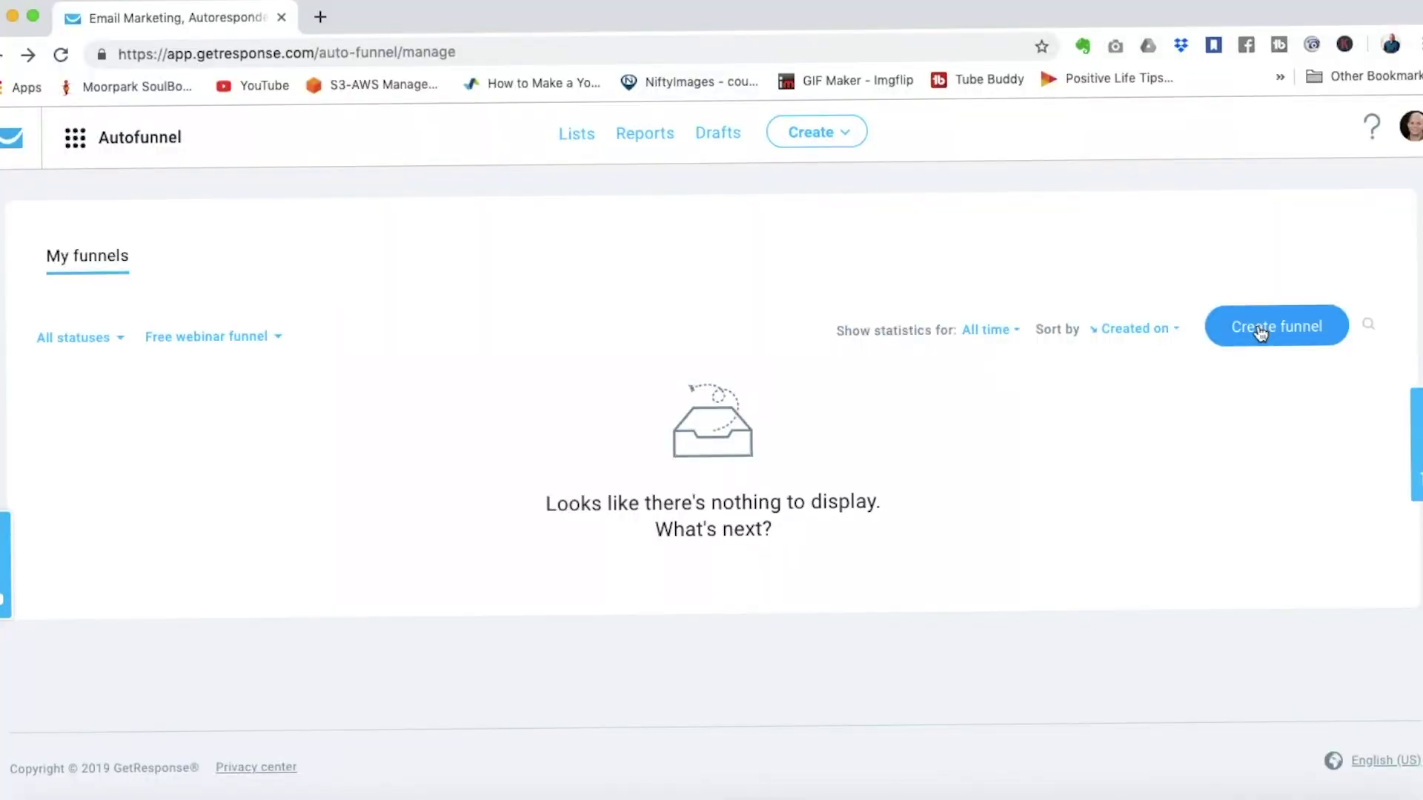
click(1260, 333)
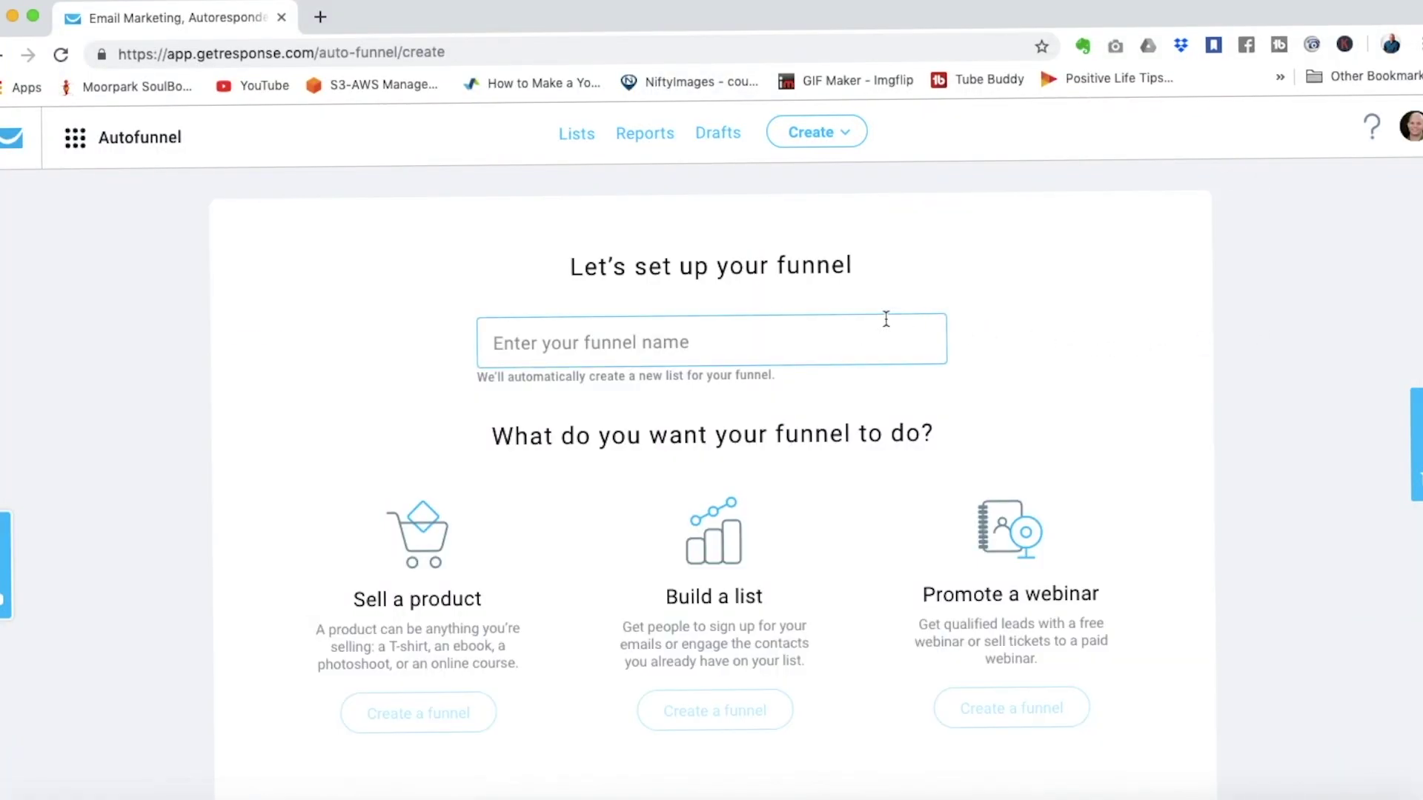
text(Webinar: How to Get Your First 3 Coaching Clients)
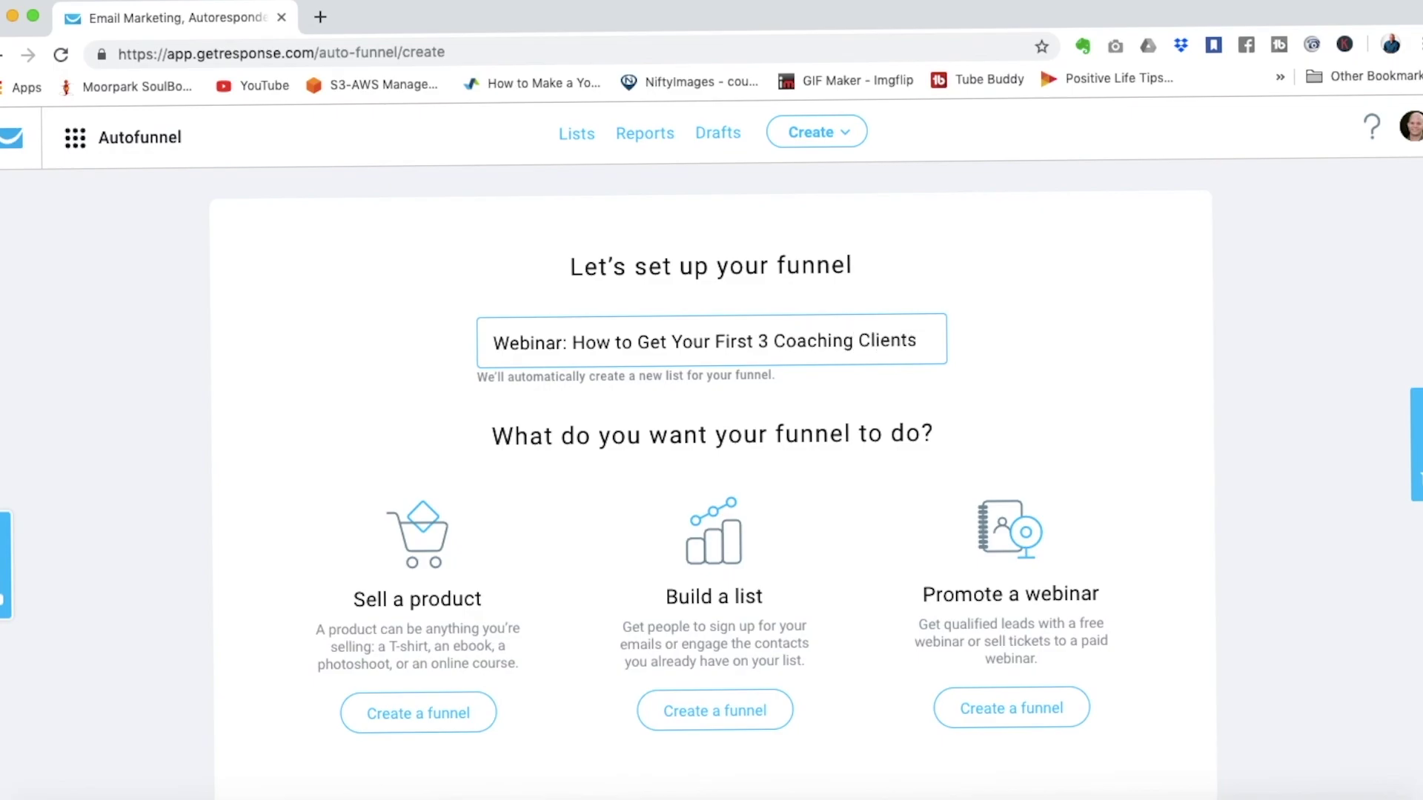
click(1011, 709)
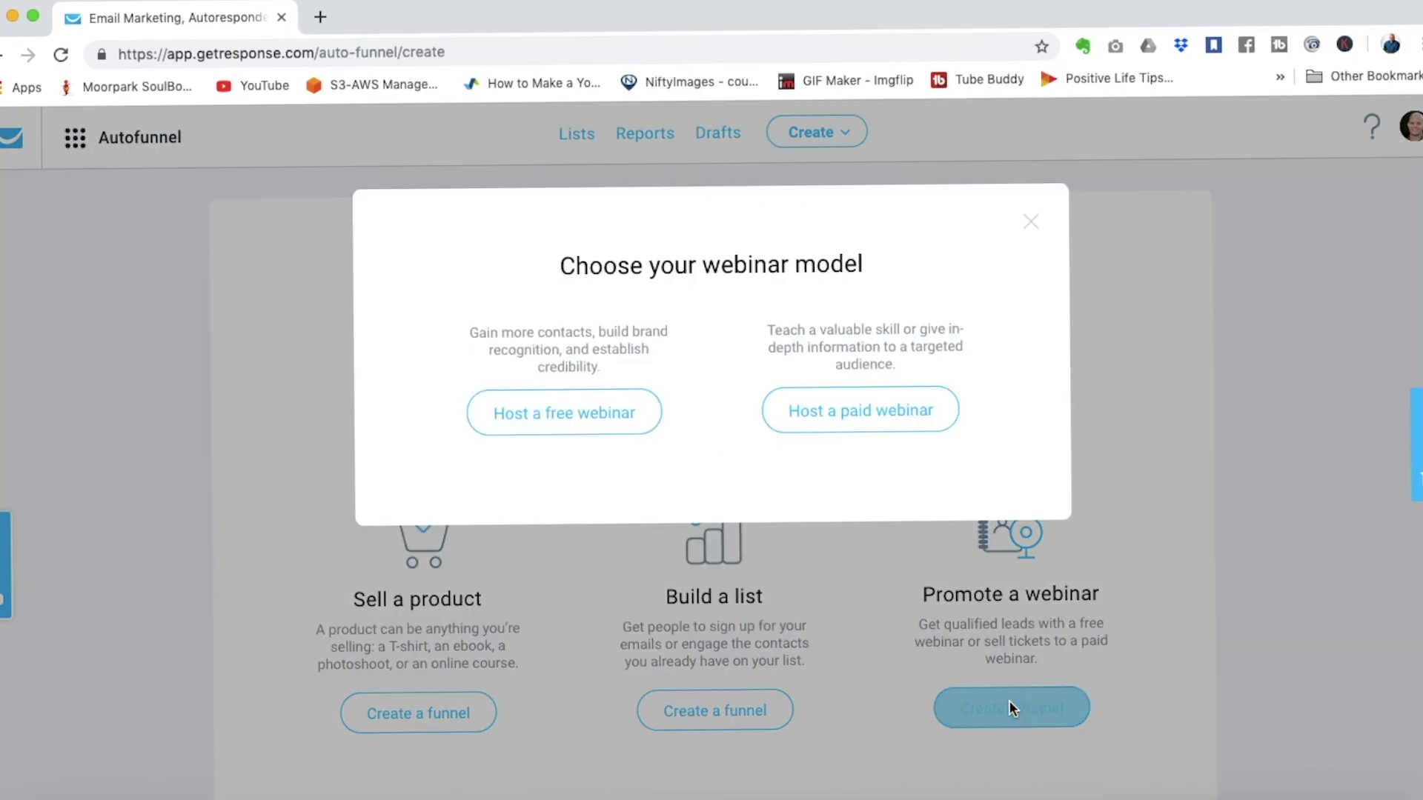
click(571, 422)
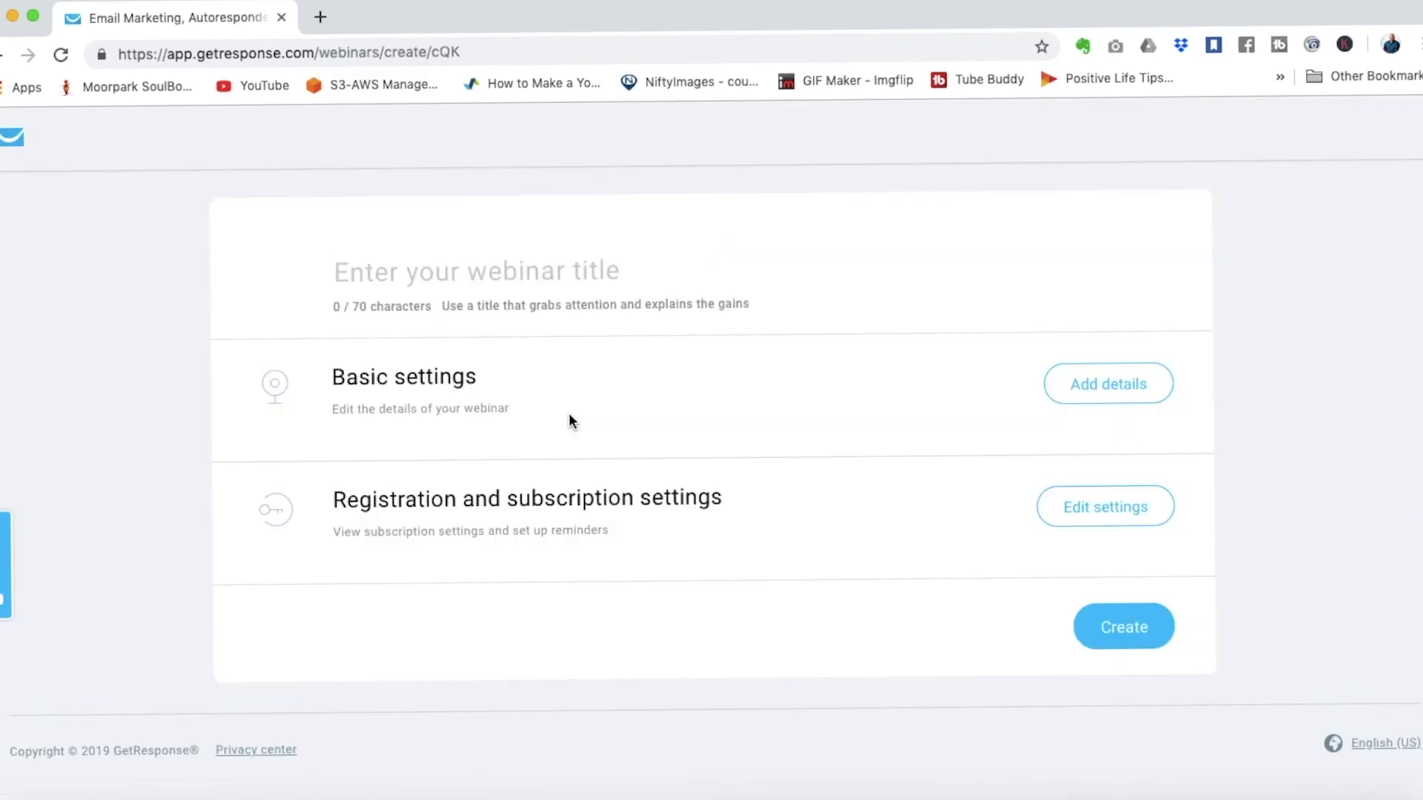
Title the webinar 'How to Get Your First 3 Coaching Clients' and schedule it for May 15, 2019, 11:00 AM
text(How to Get Your First 3 Coaching Clients)
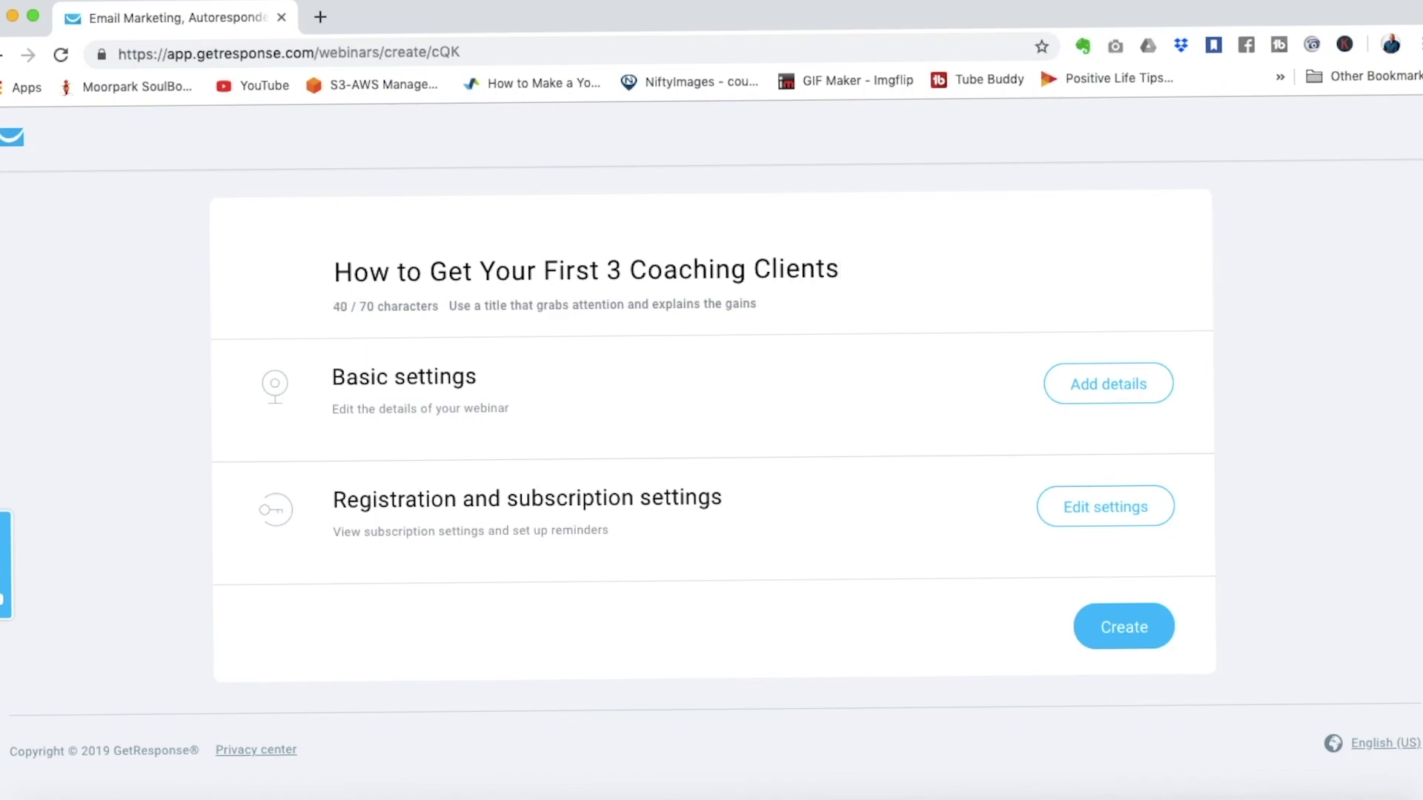
click(1103, 381)
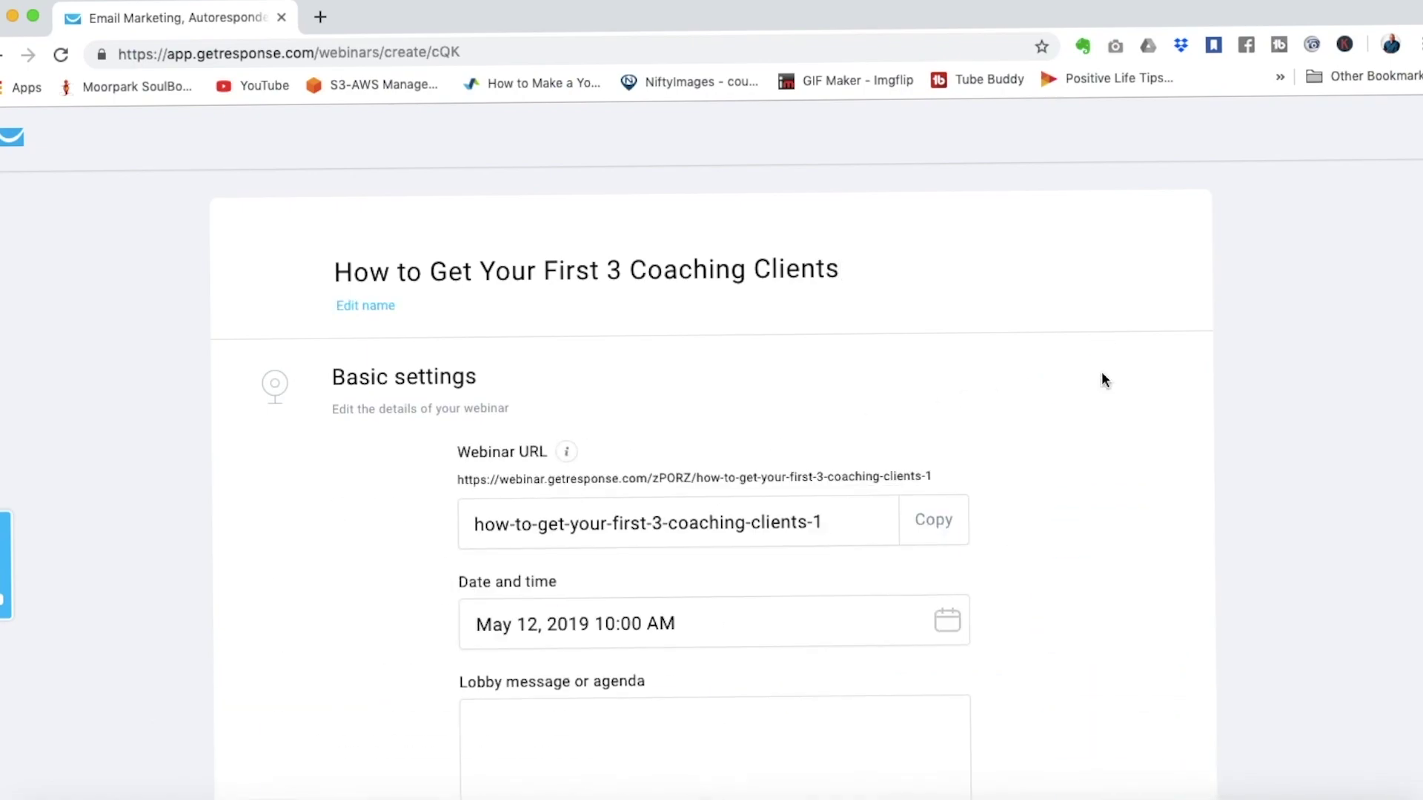
scroll(1103, 380, down, 3)
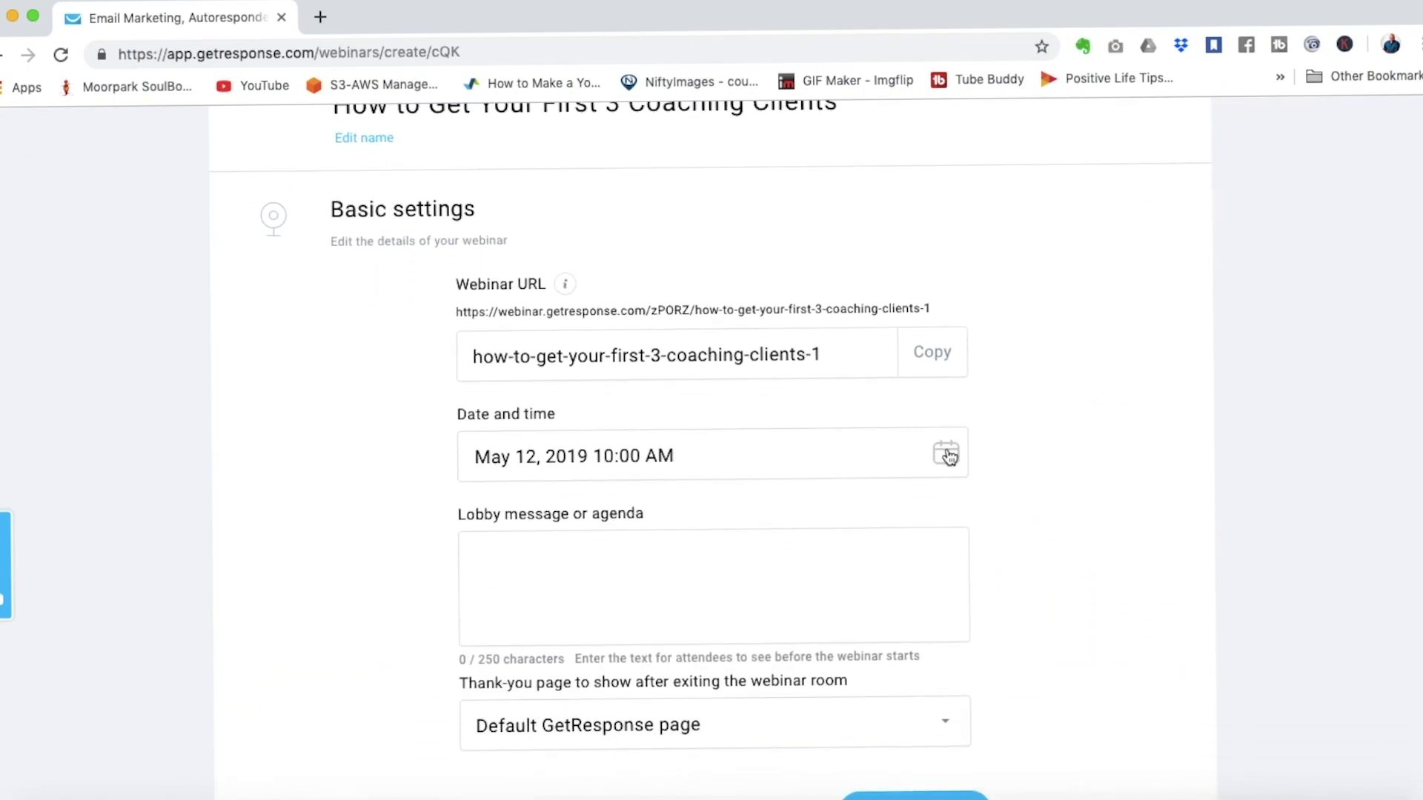
click(946, 452)
click(612, 684)
click(819, 626)
click(1006, 593)
Add the lobby message 'What questions do you have for me?' and save the basic and registration settings
scroll(1006, 593, down, 3)
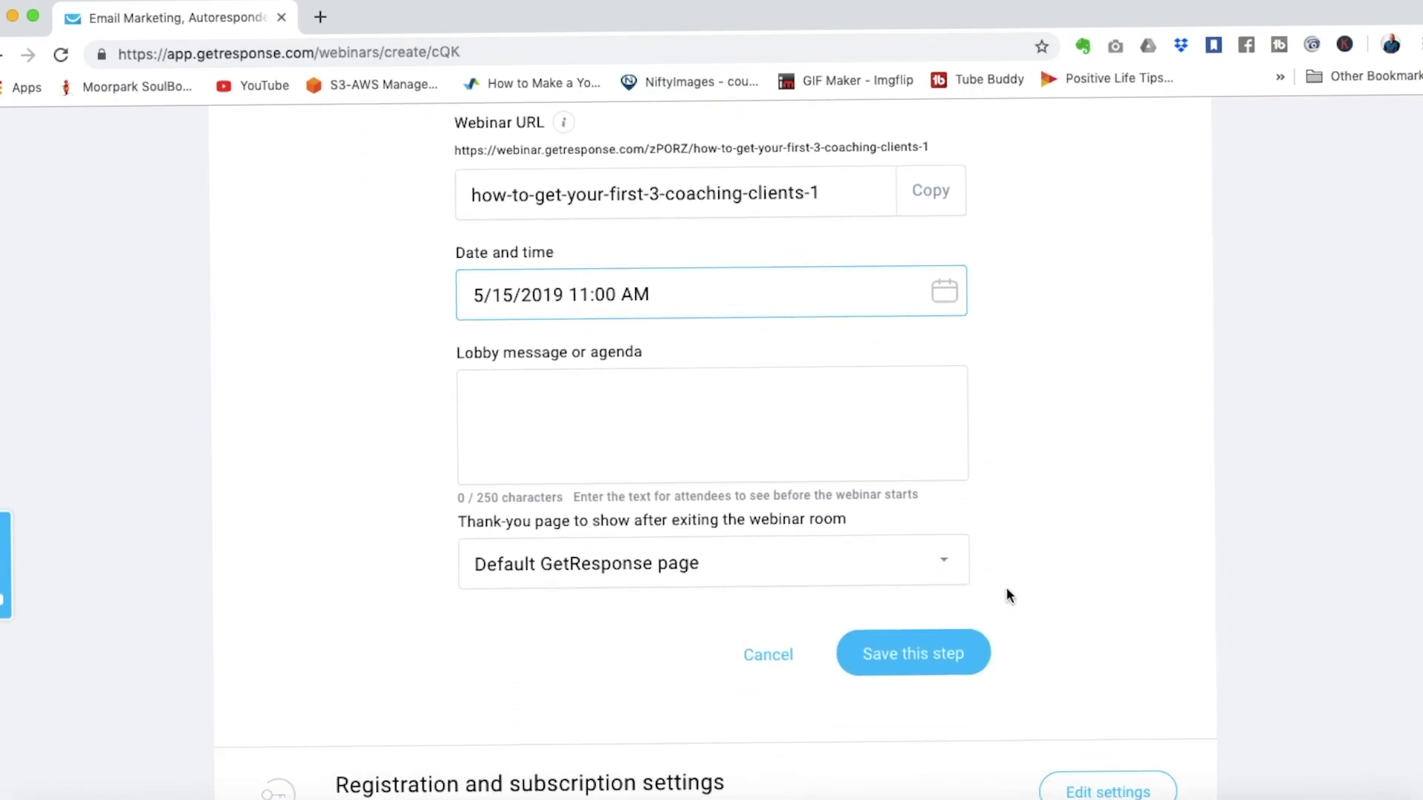
click(718, 370)
text(What )
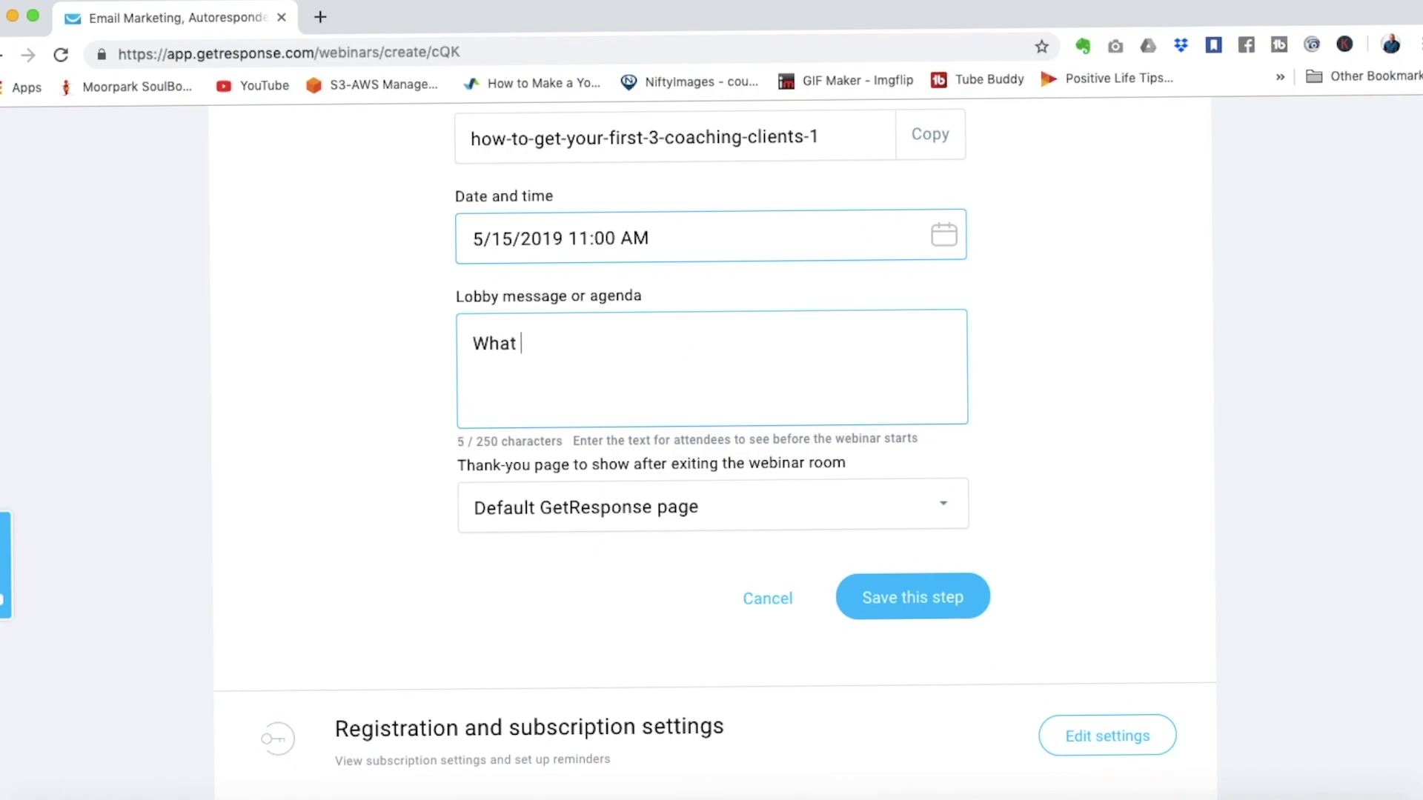
text(questions do you)
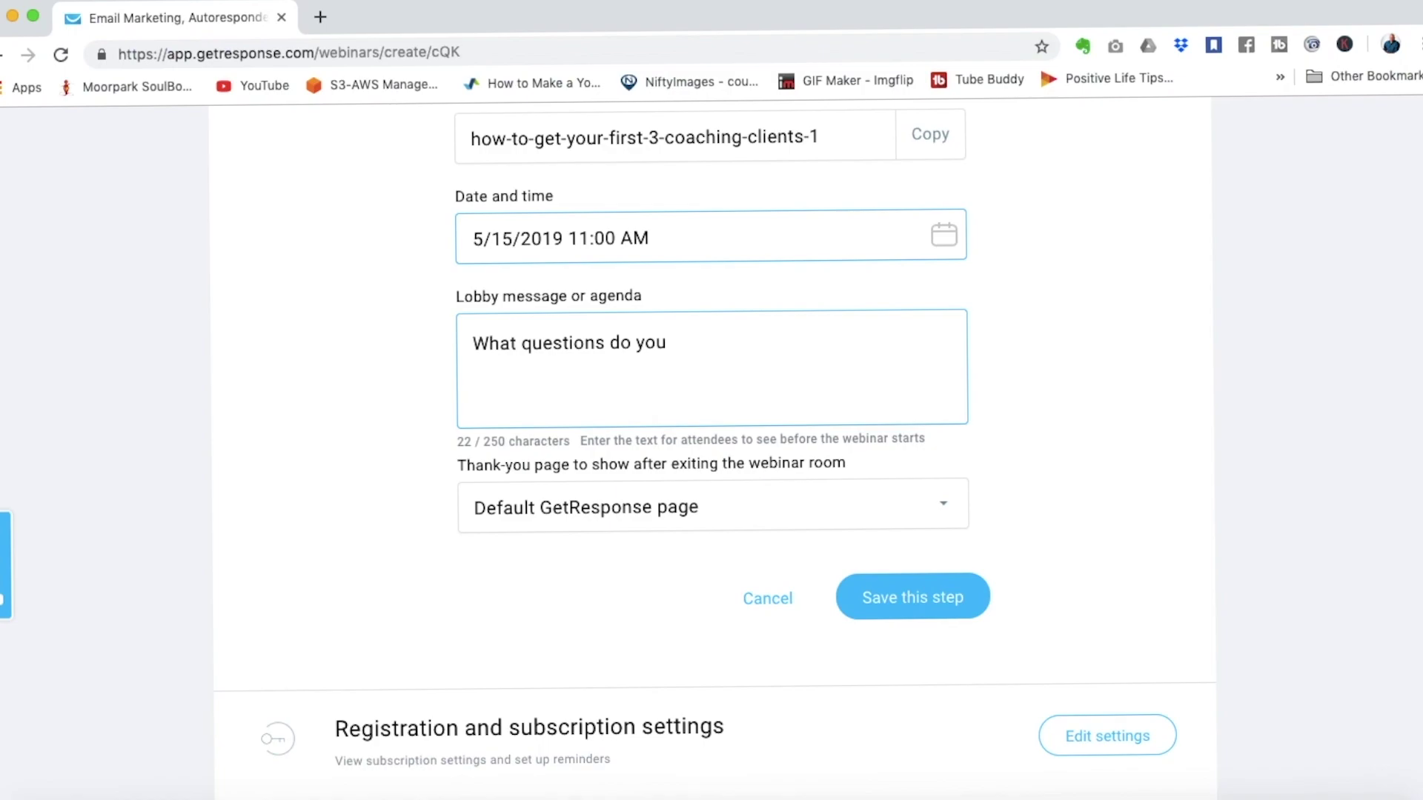
text(have for me?)
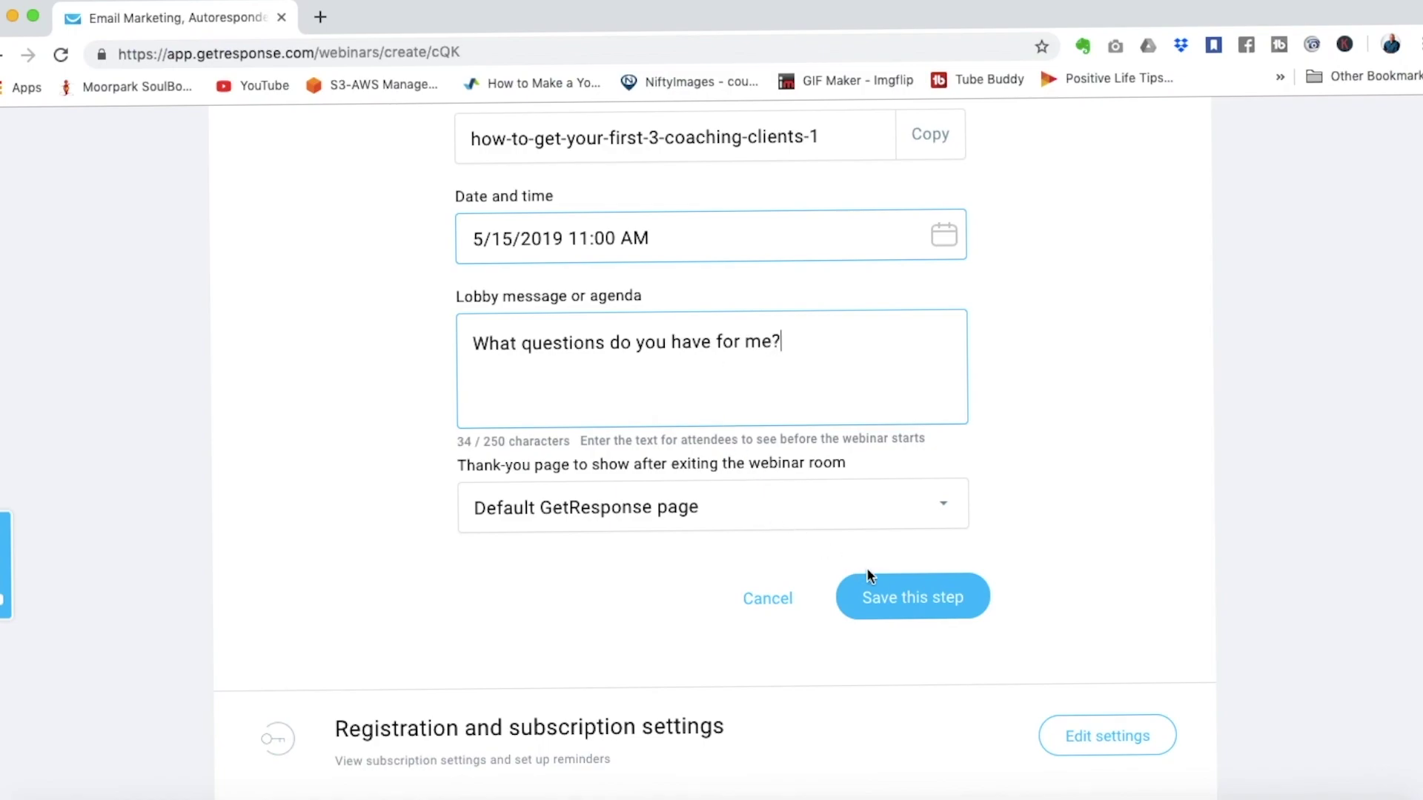
click(901, 599)
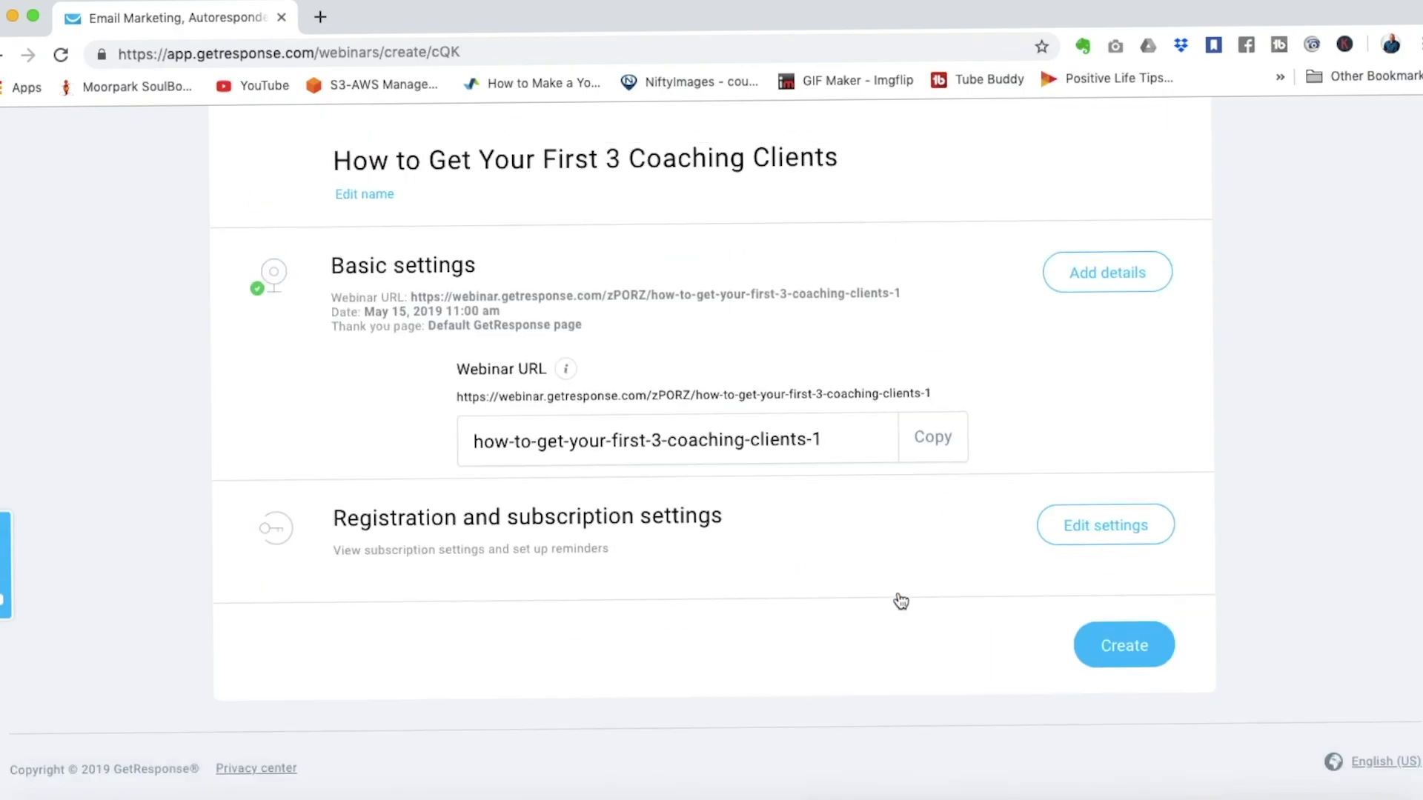
click(1085, 527)
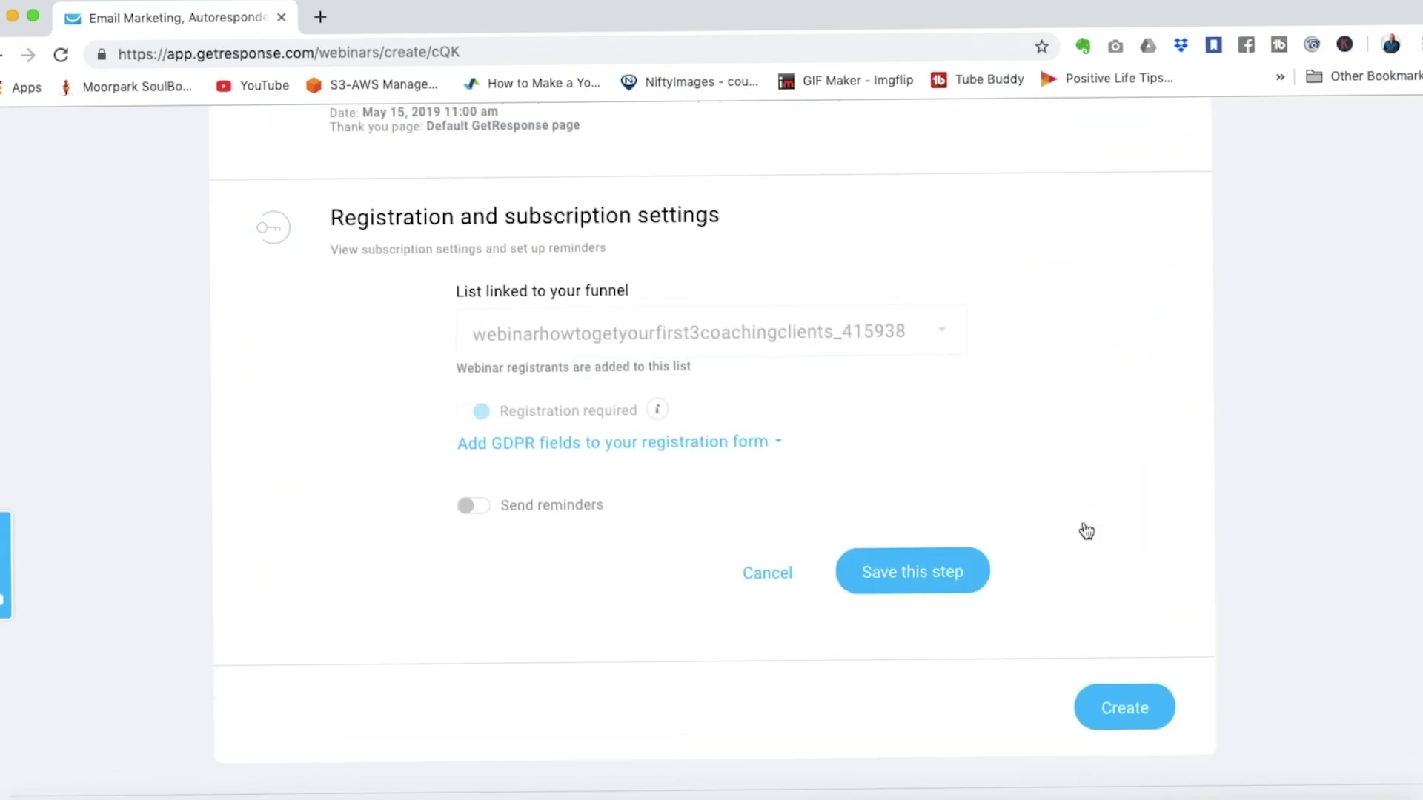
scroll(1083, 528, down, 2)
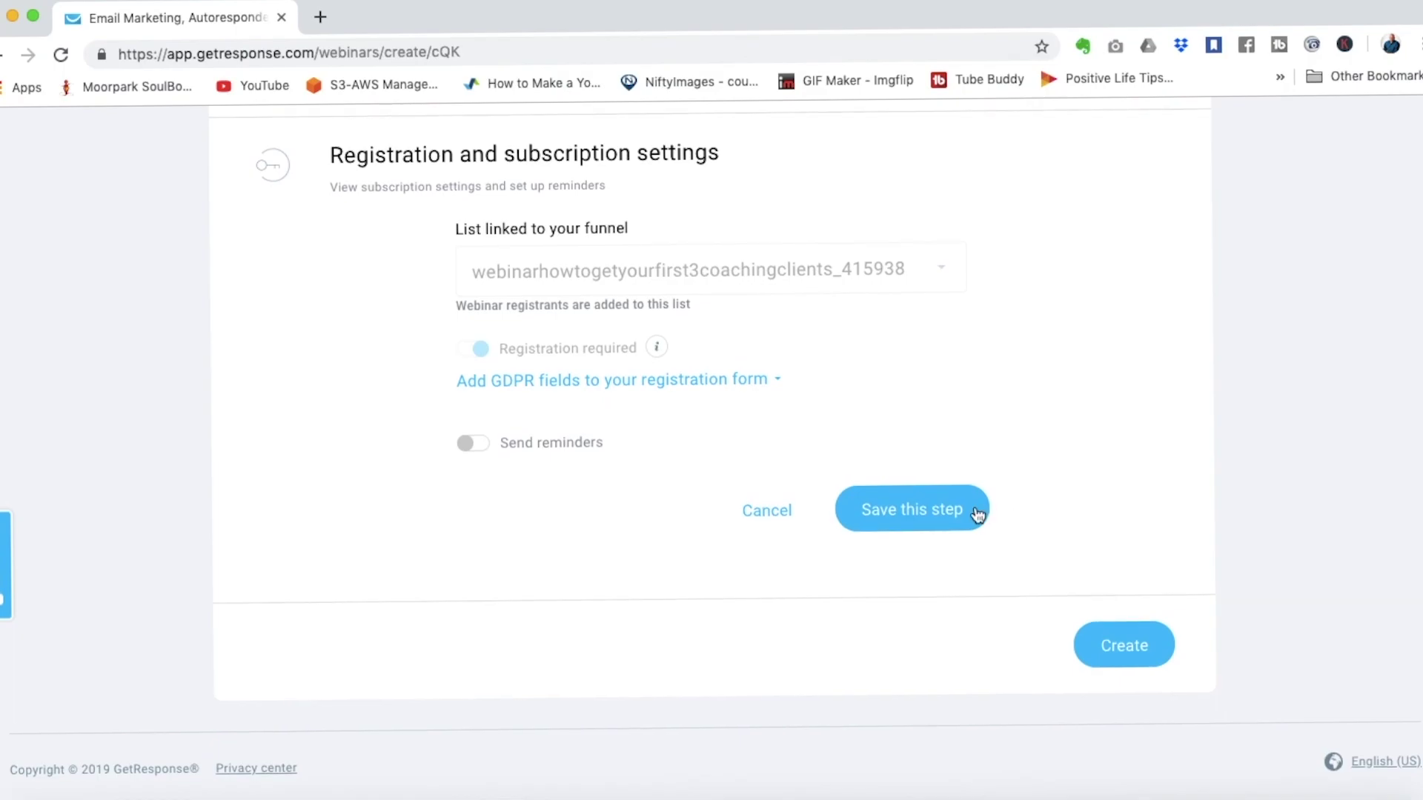
click(904, 518)
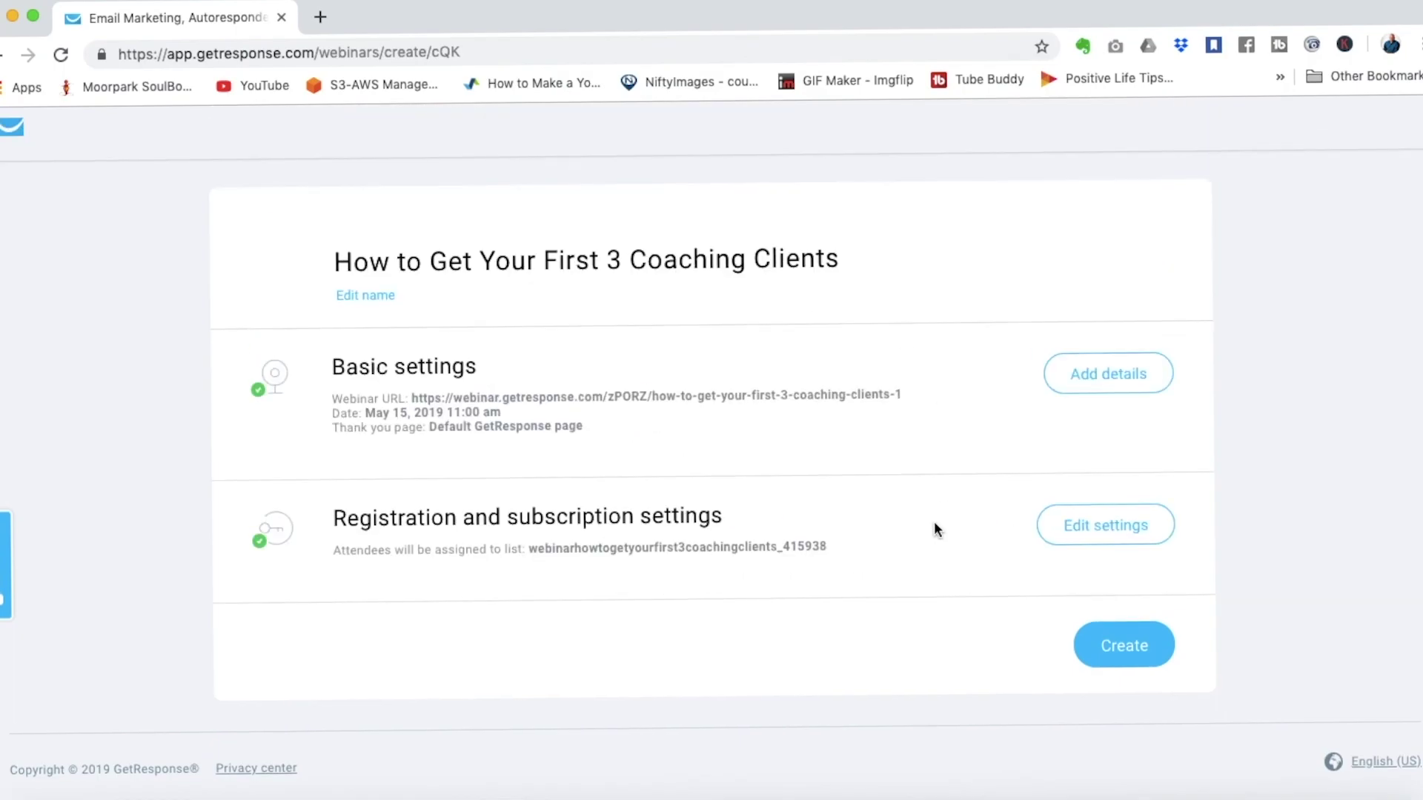
Create the webinar and start building its signup landing page
click(1111, 646)
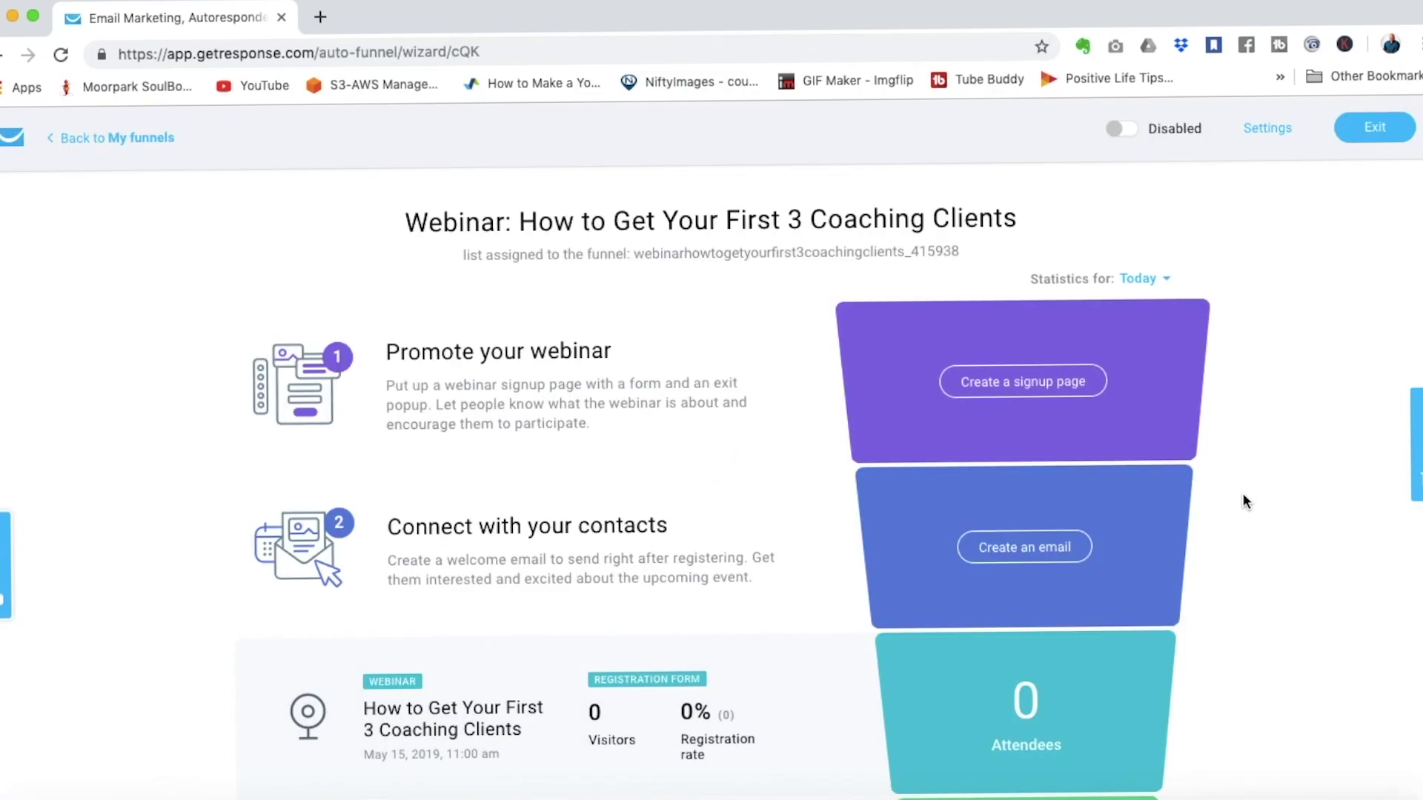
scroll(1243, 501, down, 5)
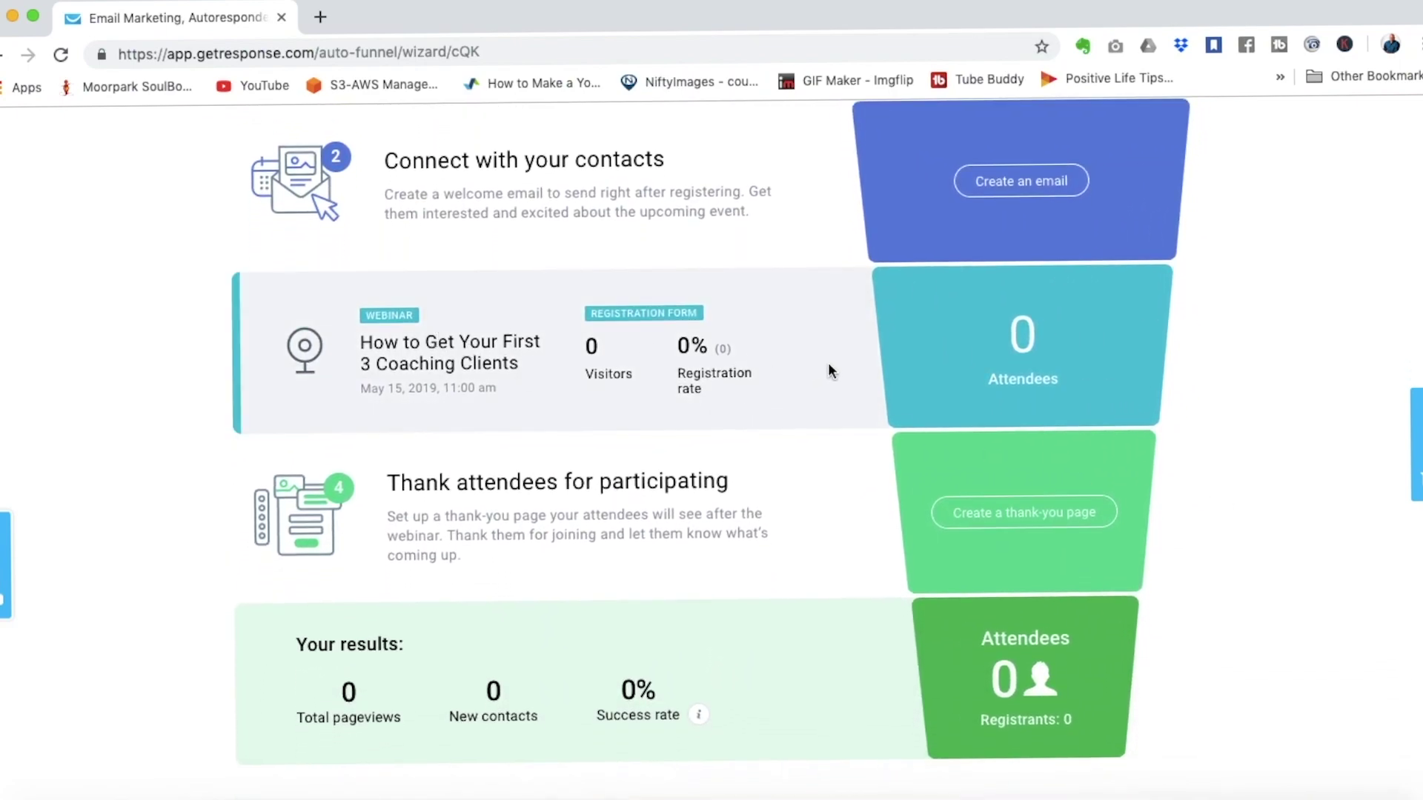
scroll(844, 358, up, 4)
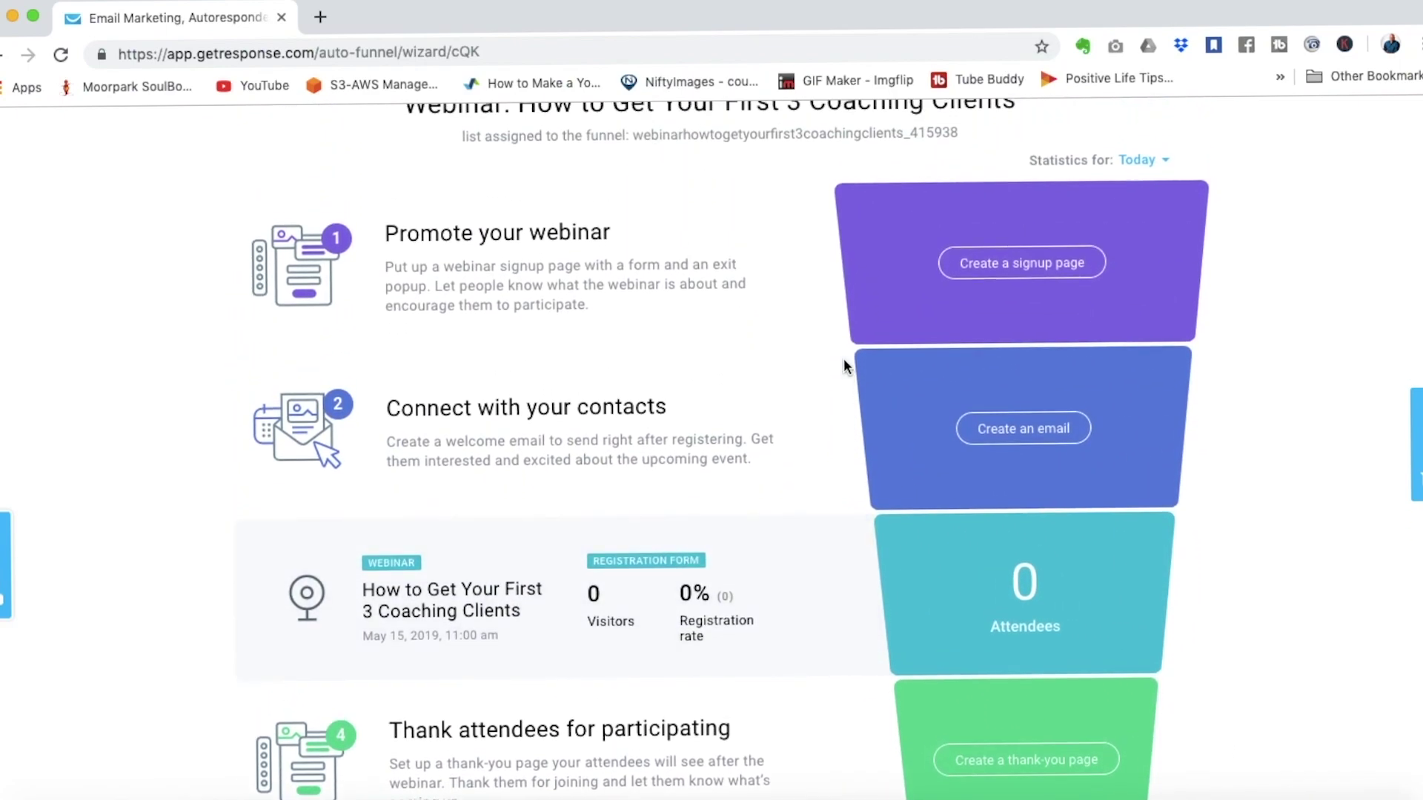
click(1023, 265)
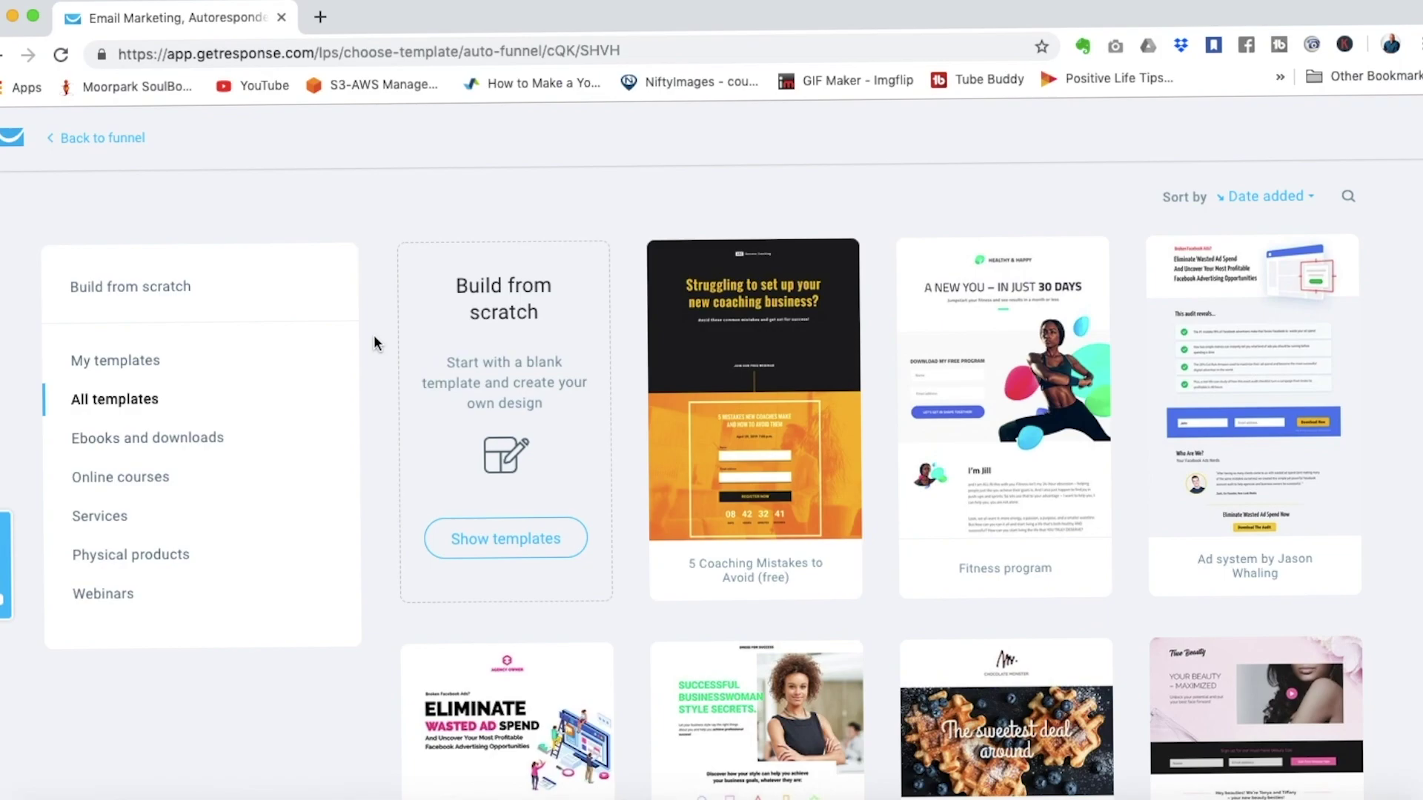
Pick the first saved template and name the page 'Webinar: How to Get Your First 3 Coaching Clients'
click(140, 358)
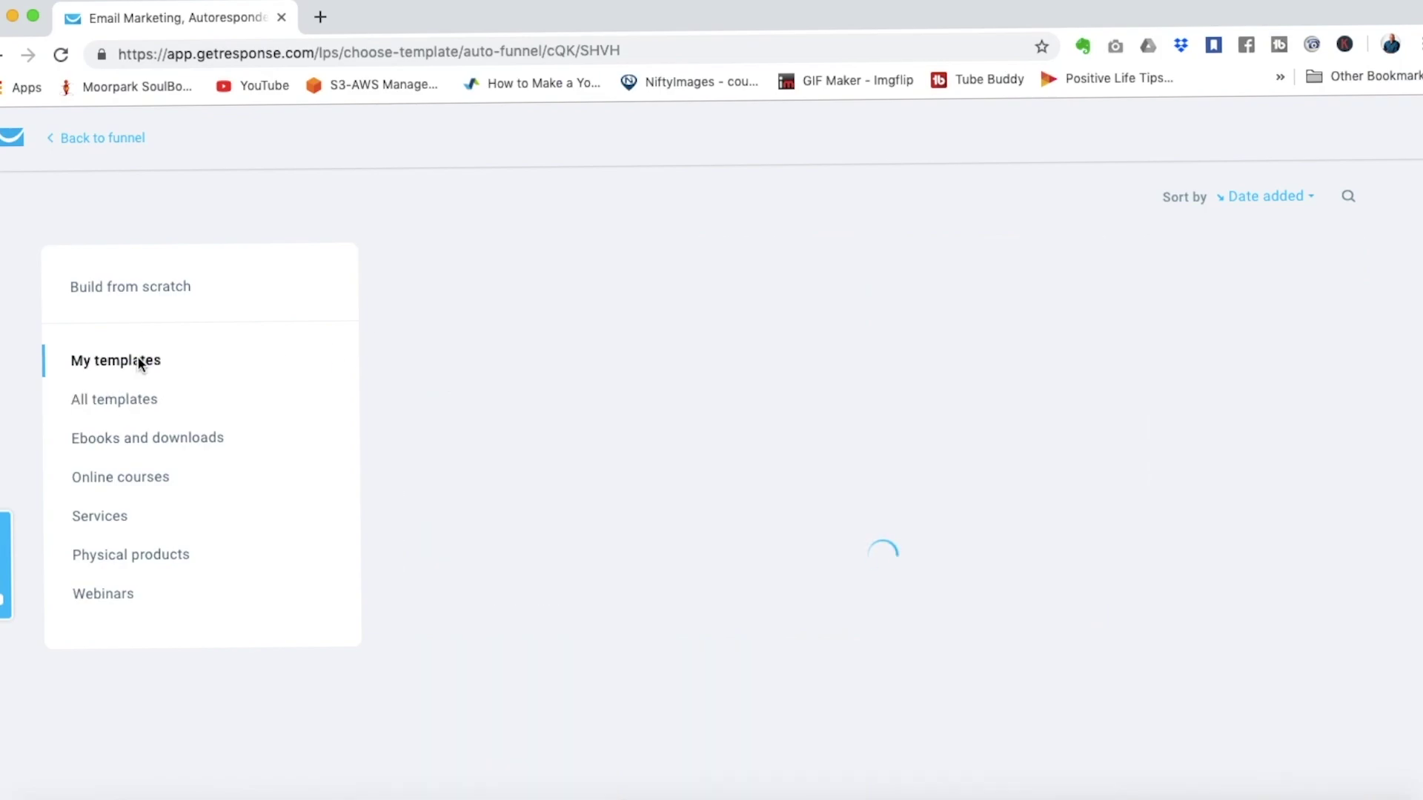
click(513, 392)
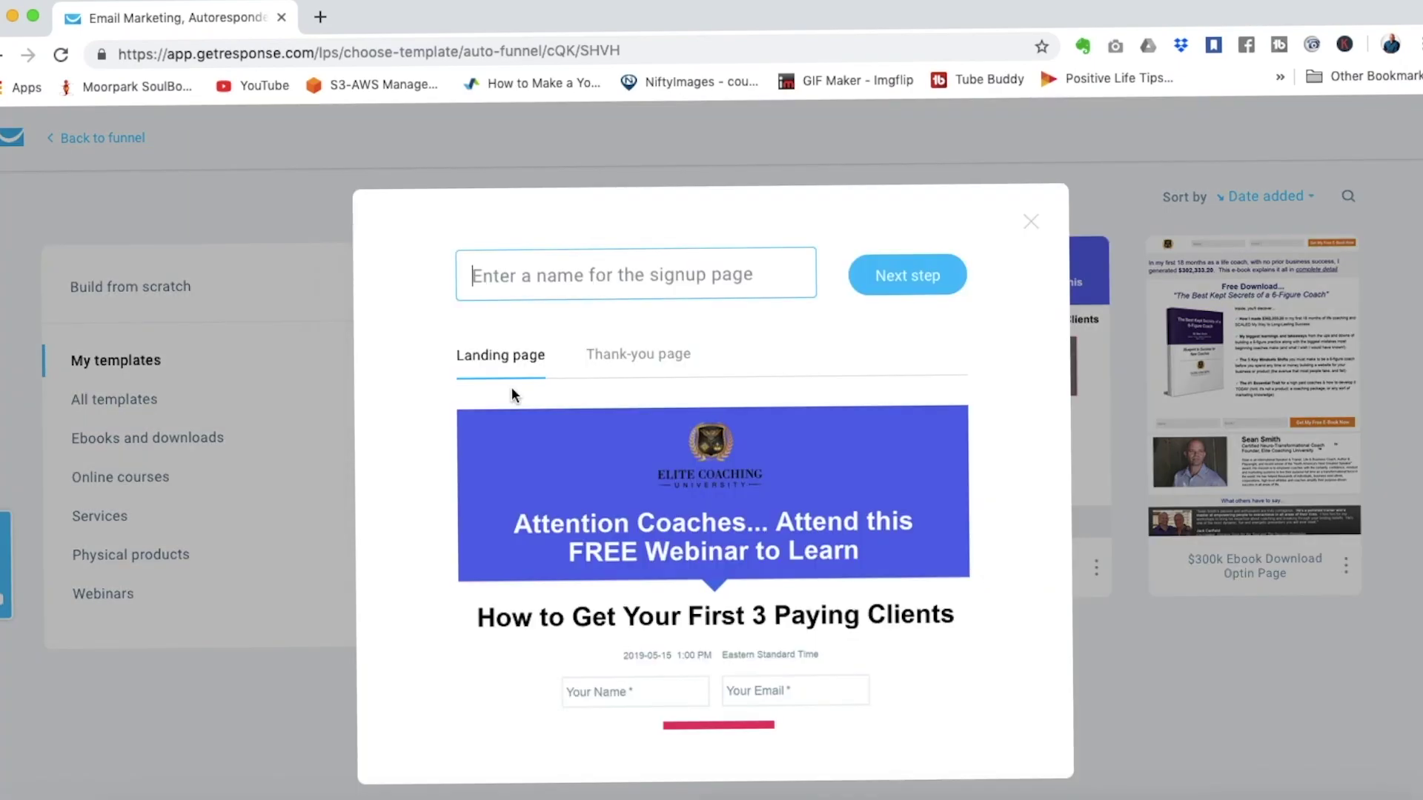
text(Webinar: How to Get Your First 3 Coac)
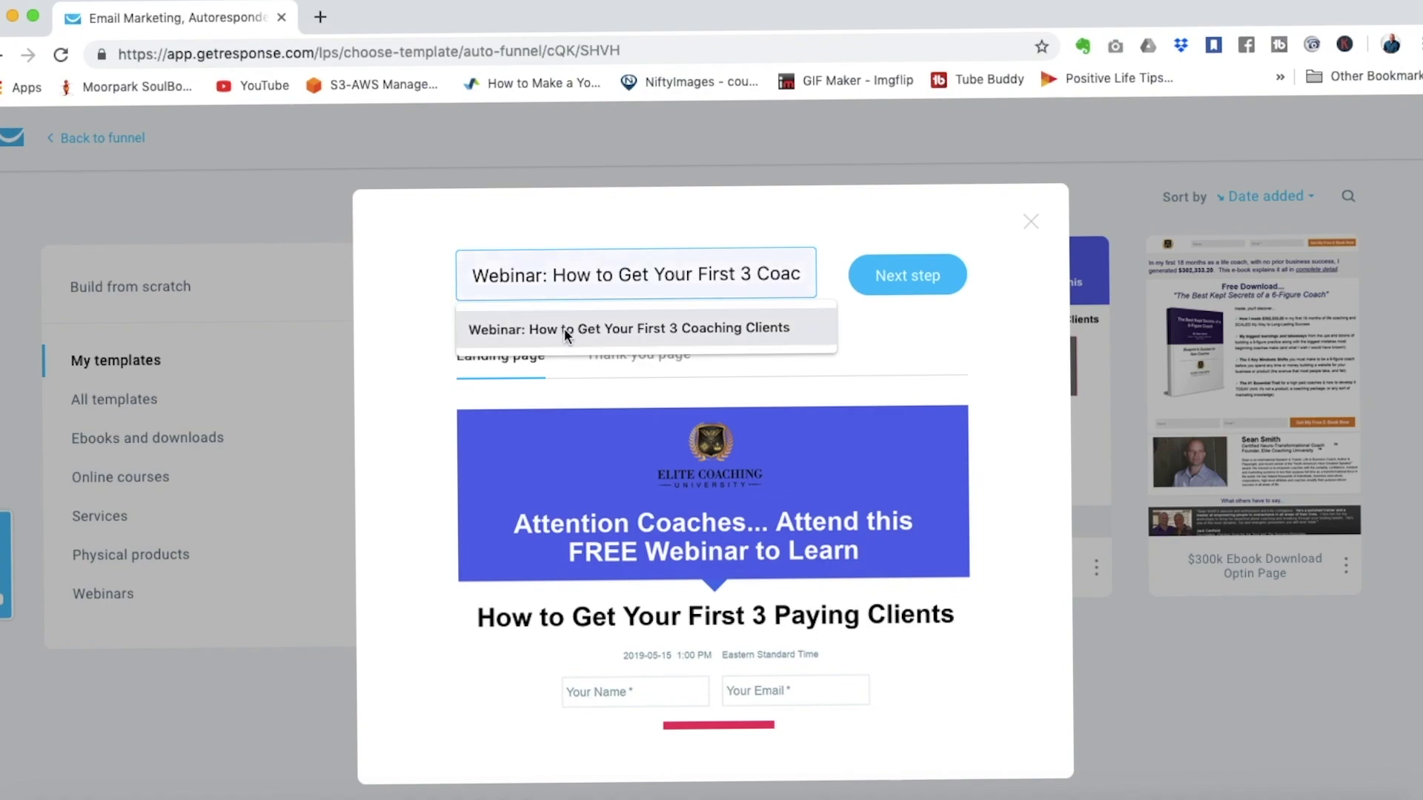
click(563, 329)
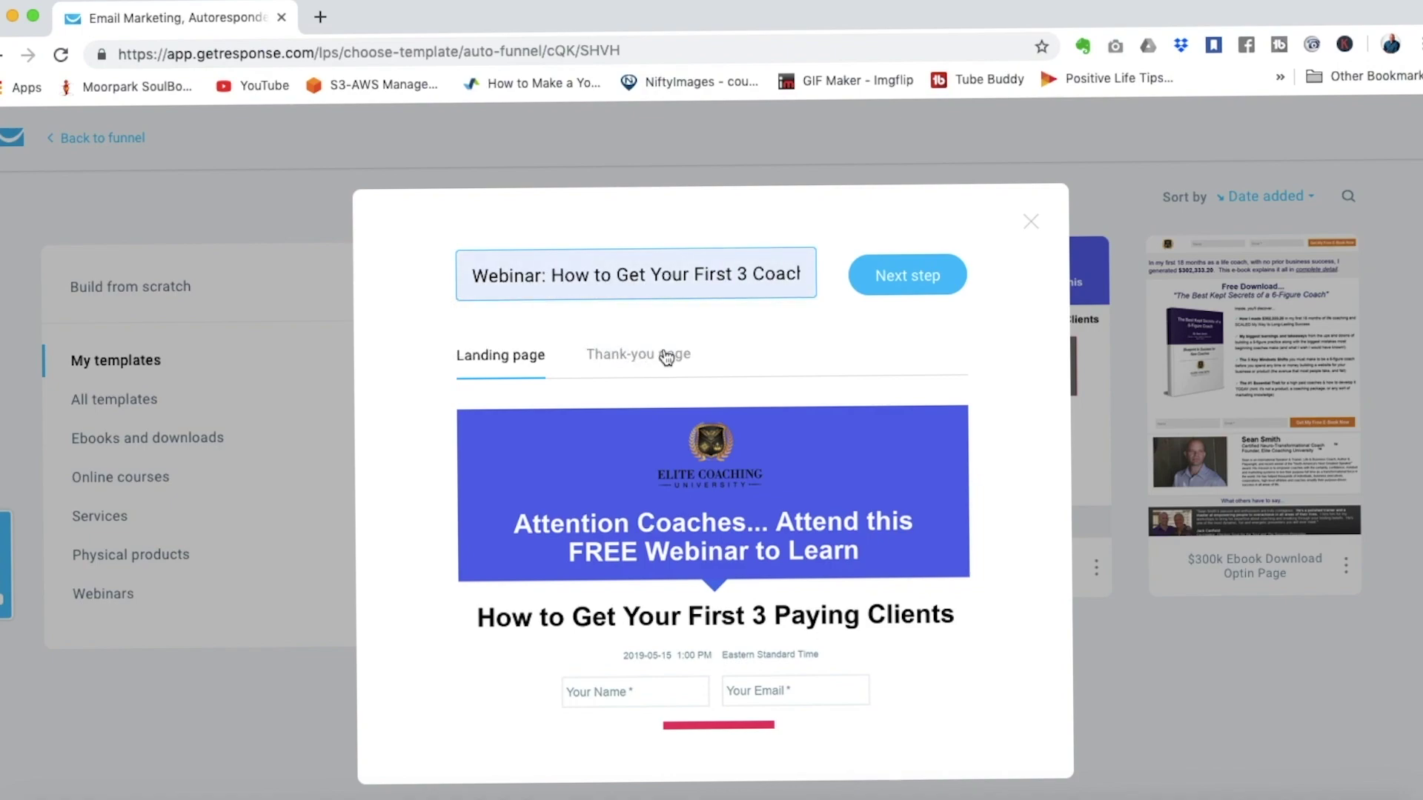
click(900, 280)
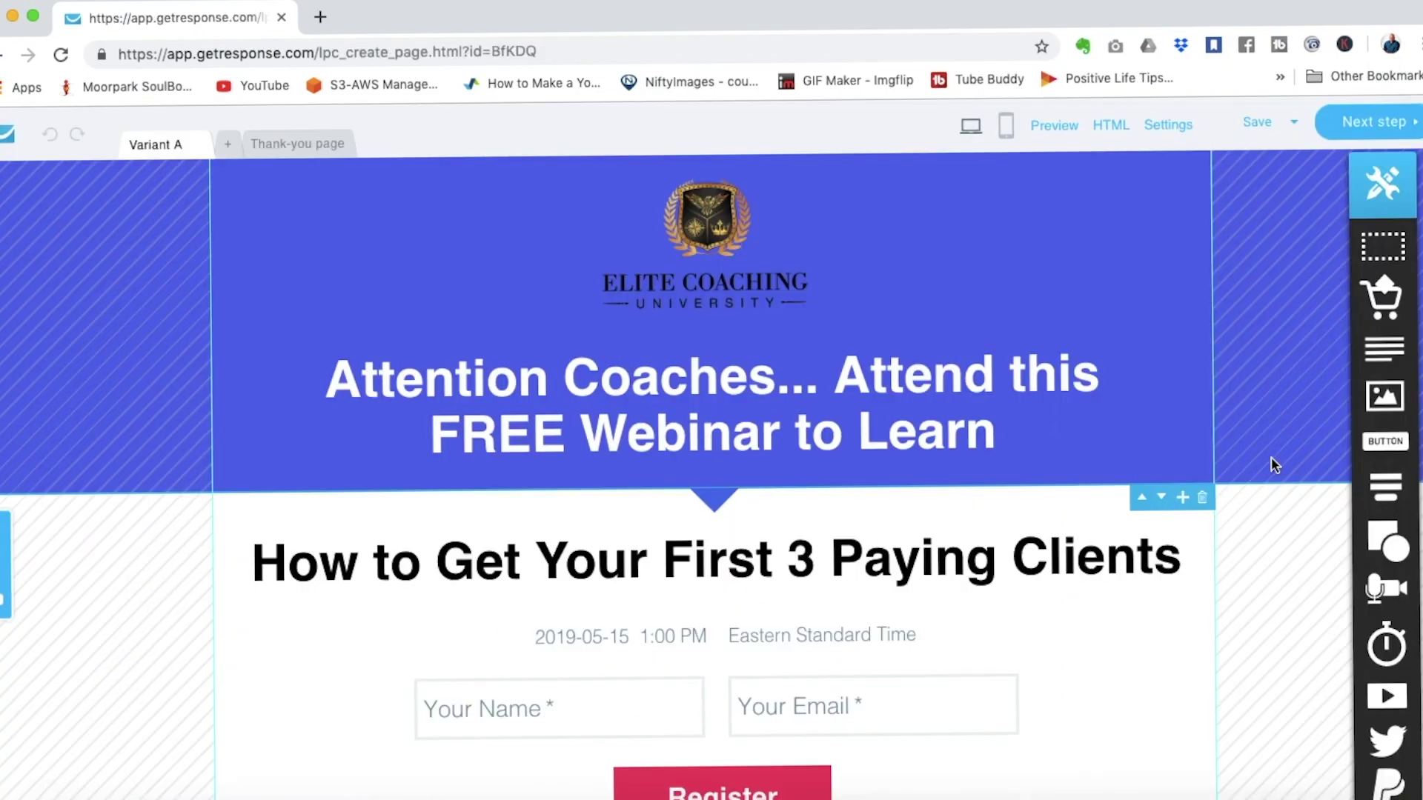
Check the landing page's headline and signup form, then continue to the page settings
click(971, 337)
click(967, 333)
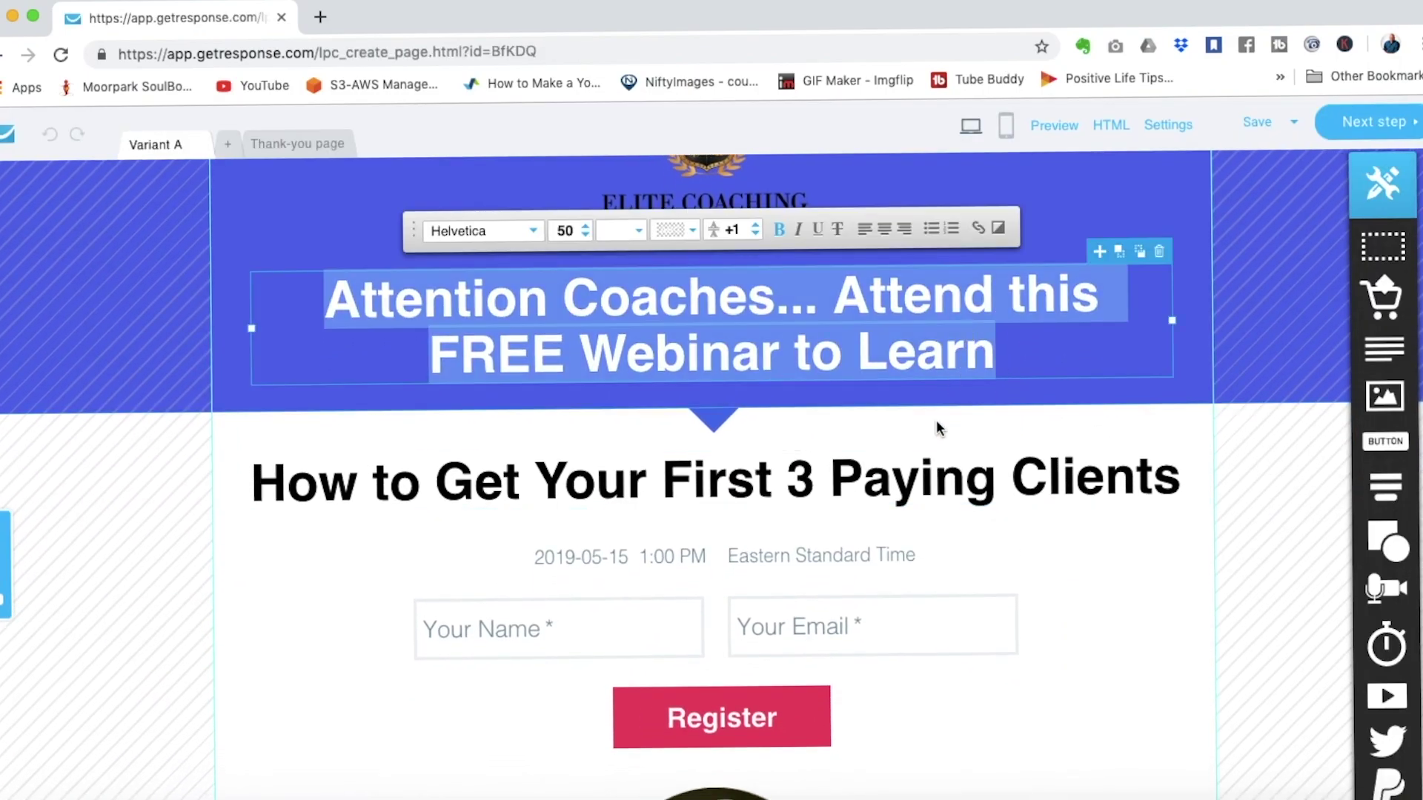
click(924, 482)
scroll(1062, 562, down, 5)
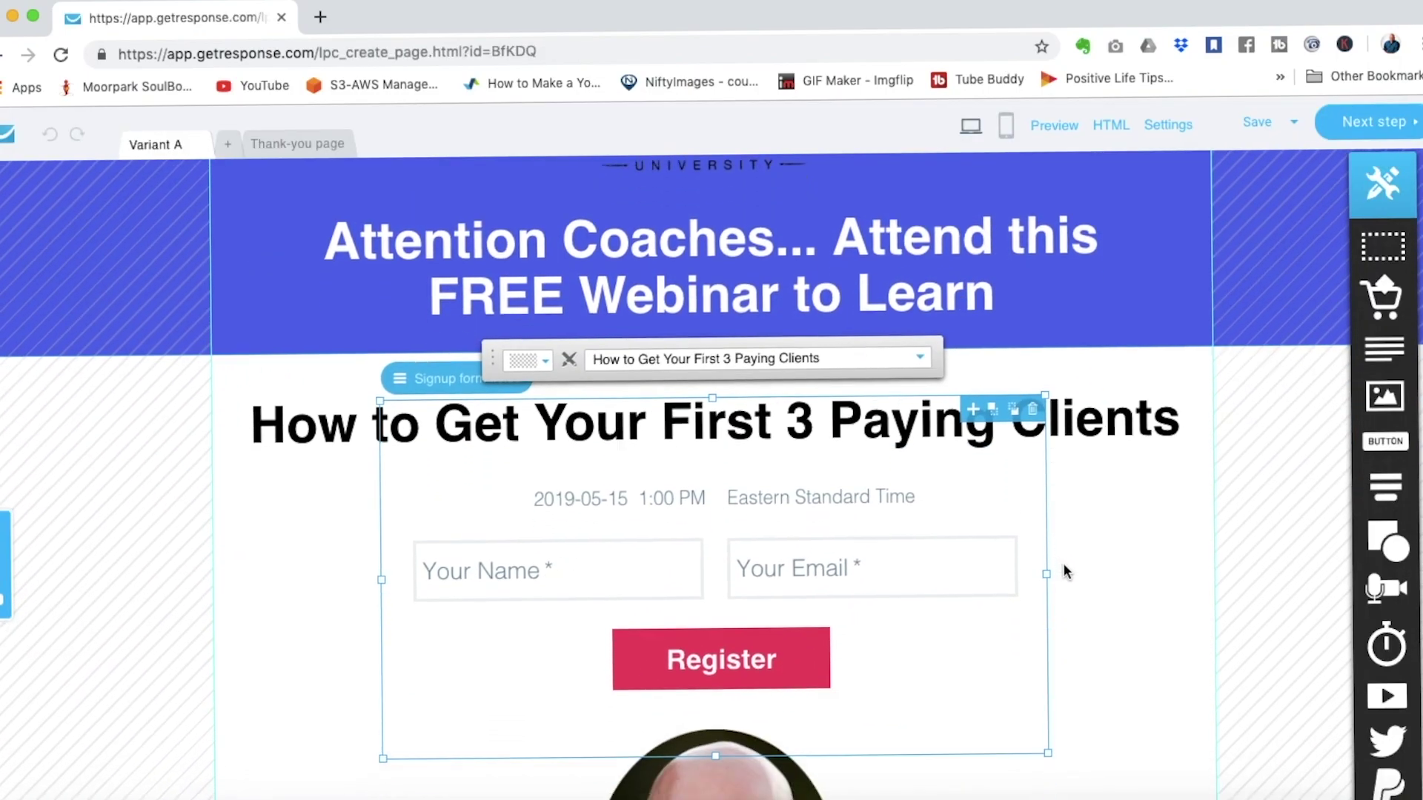
scroll(1063, 566, down, 3)
scroll(1063, 567, up, 4)
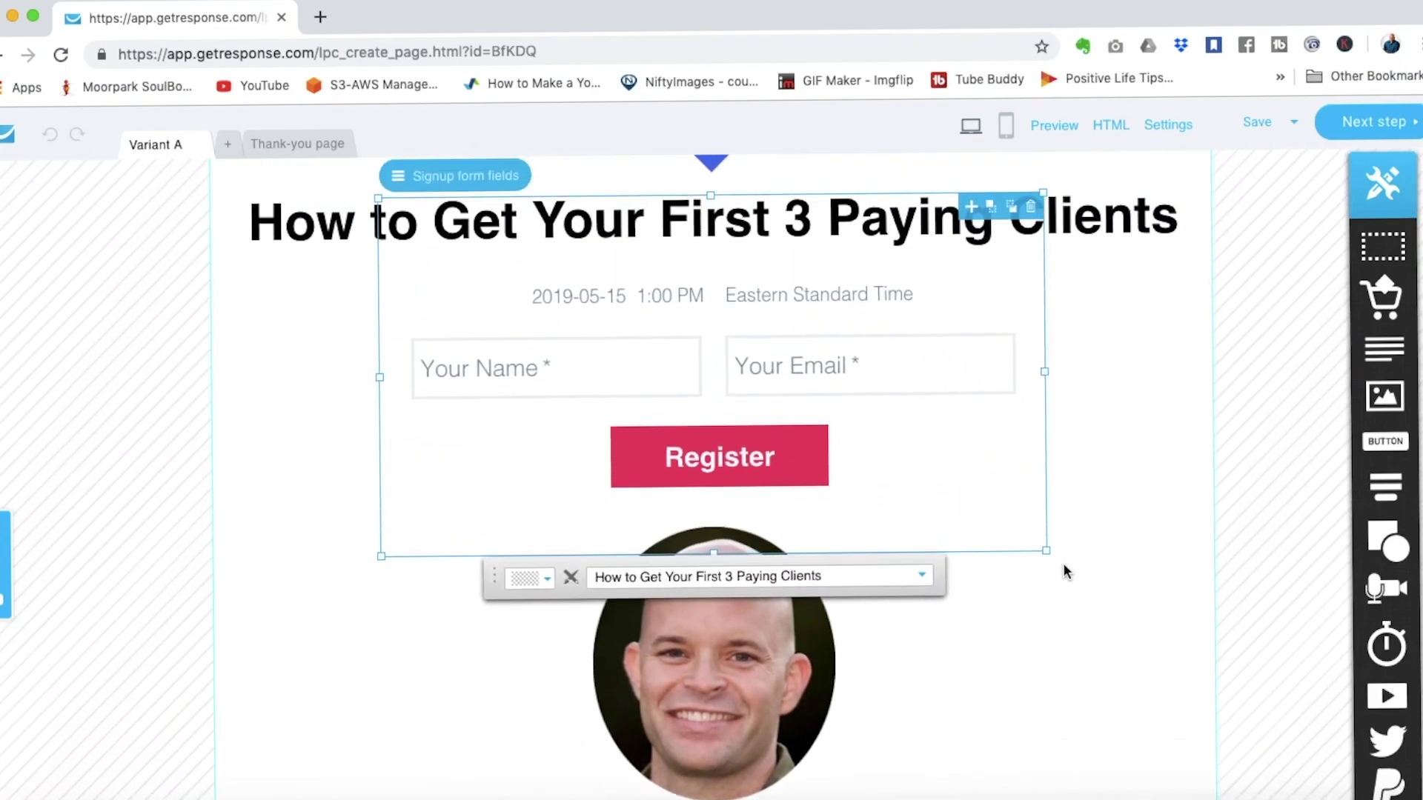
click(1101, 507)
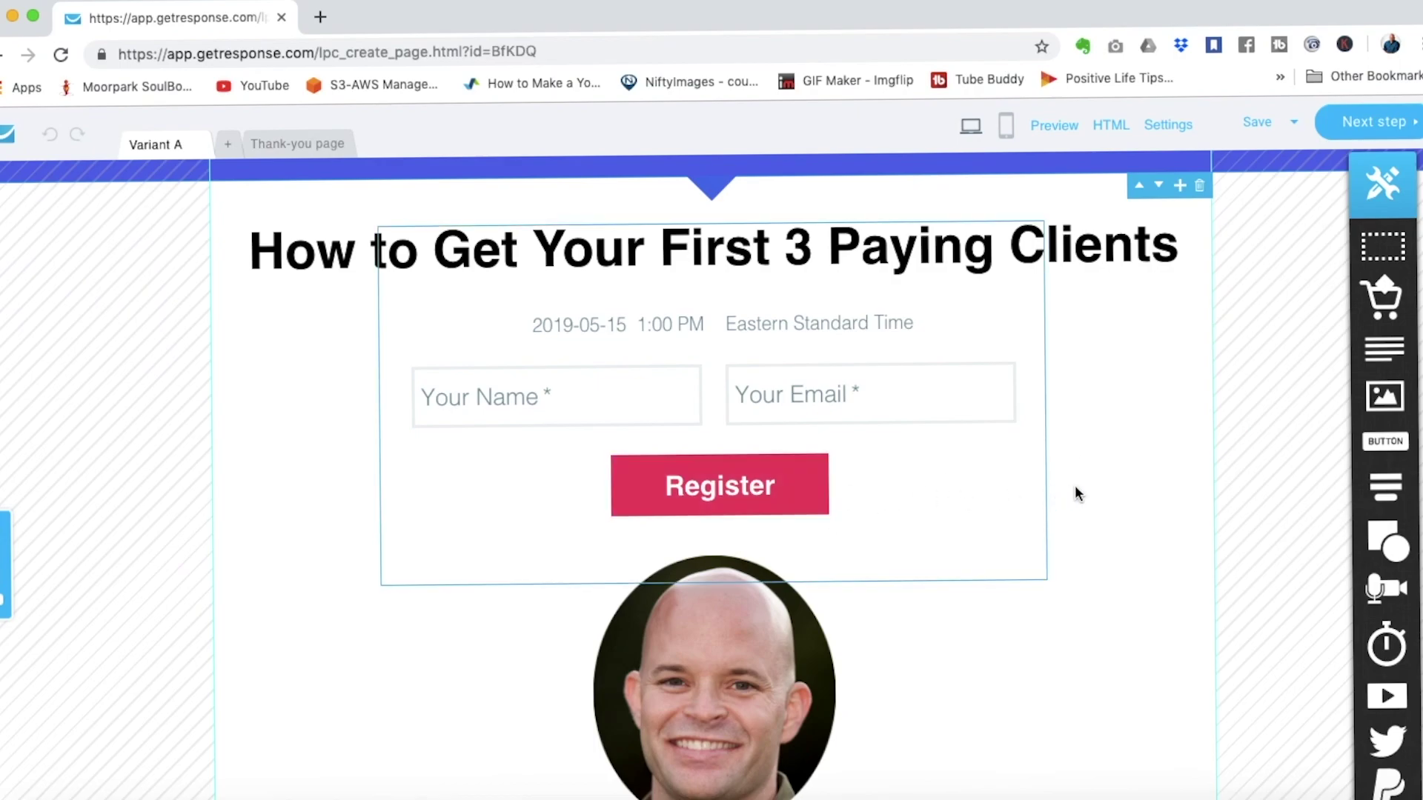
scroll(1117, 479, up, 5)
scroll(1117, 479, down, 3)
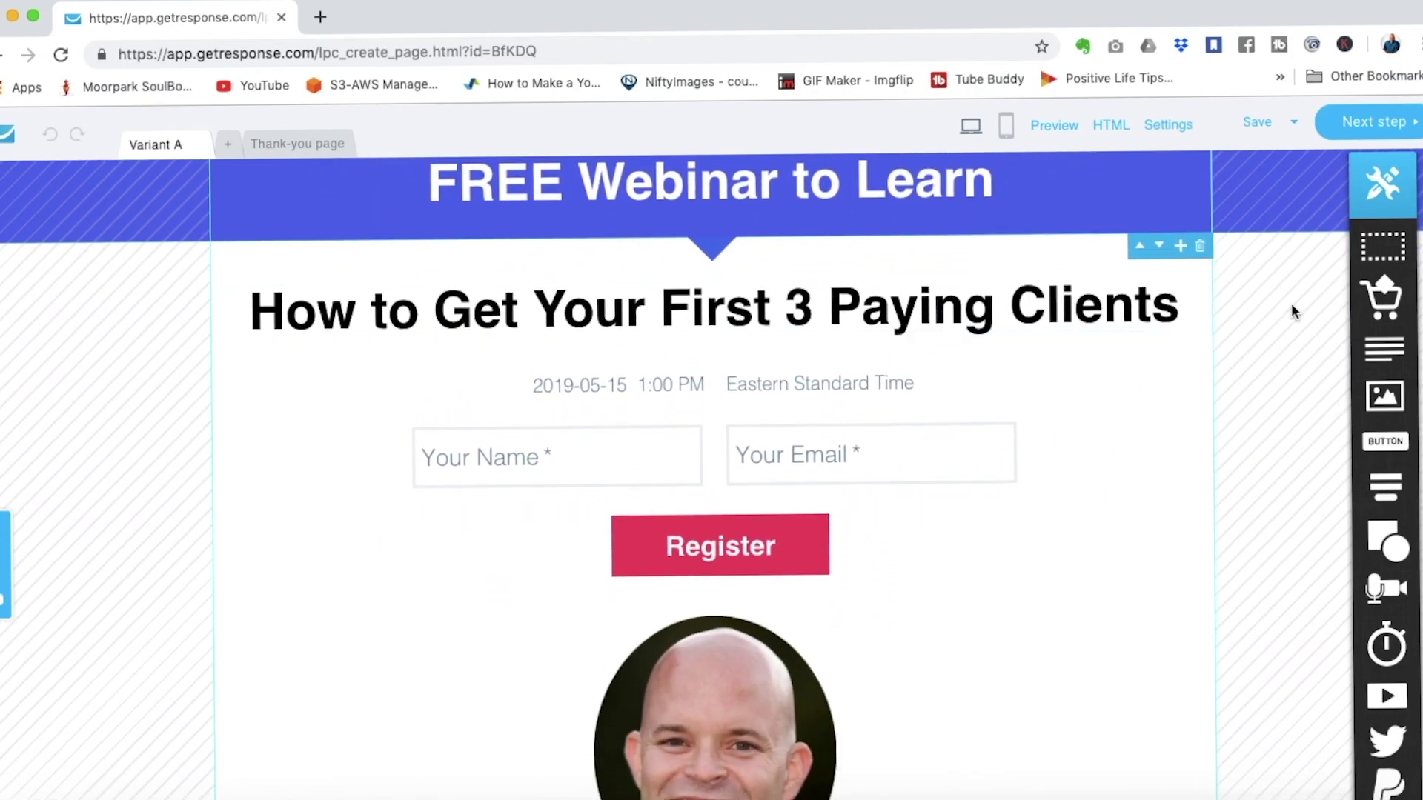
click(1370, 120)
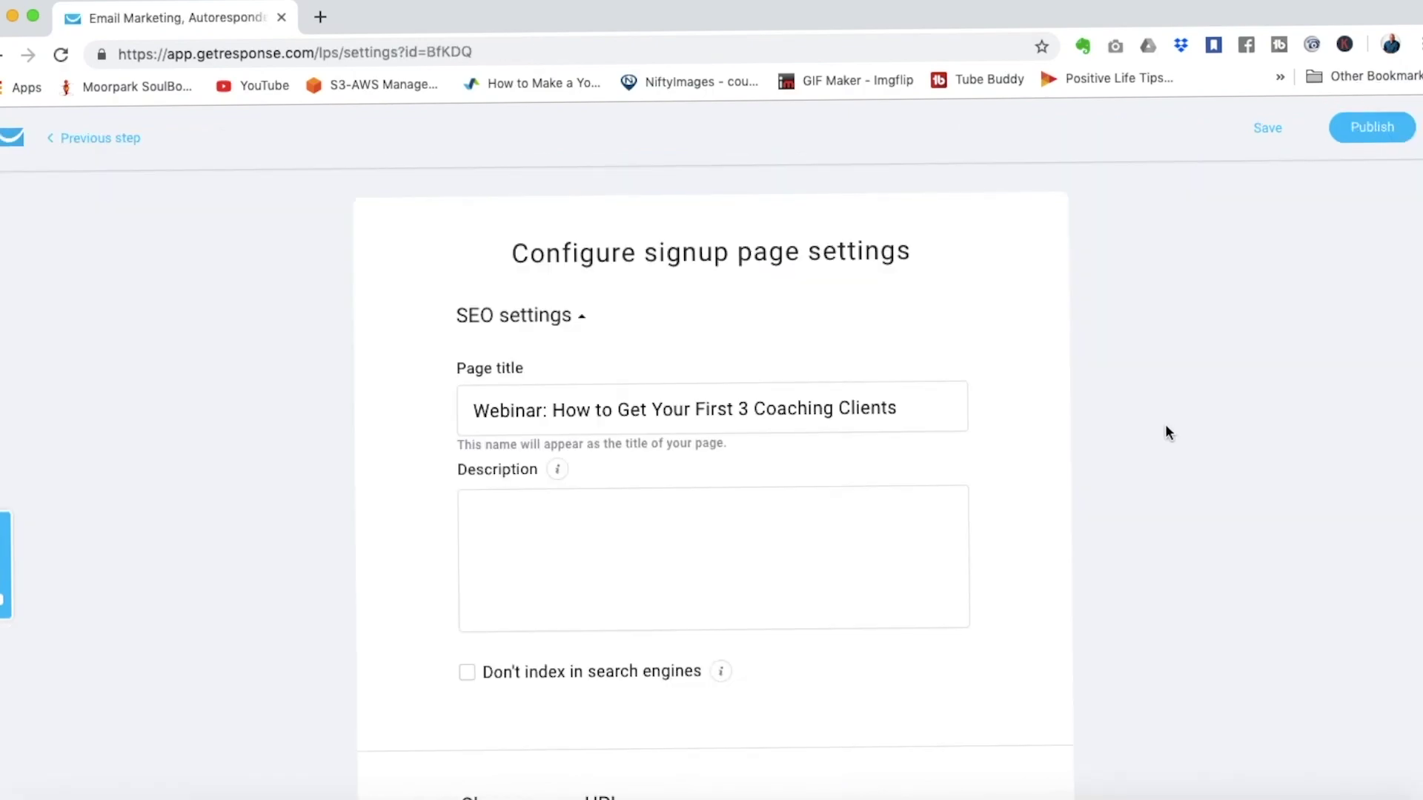
Copy the page title into the page description field
double_click(799, 412)
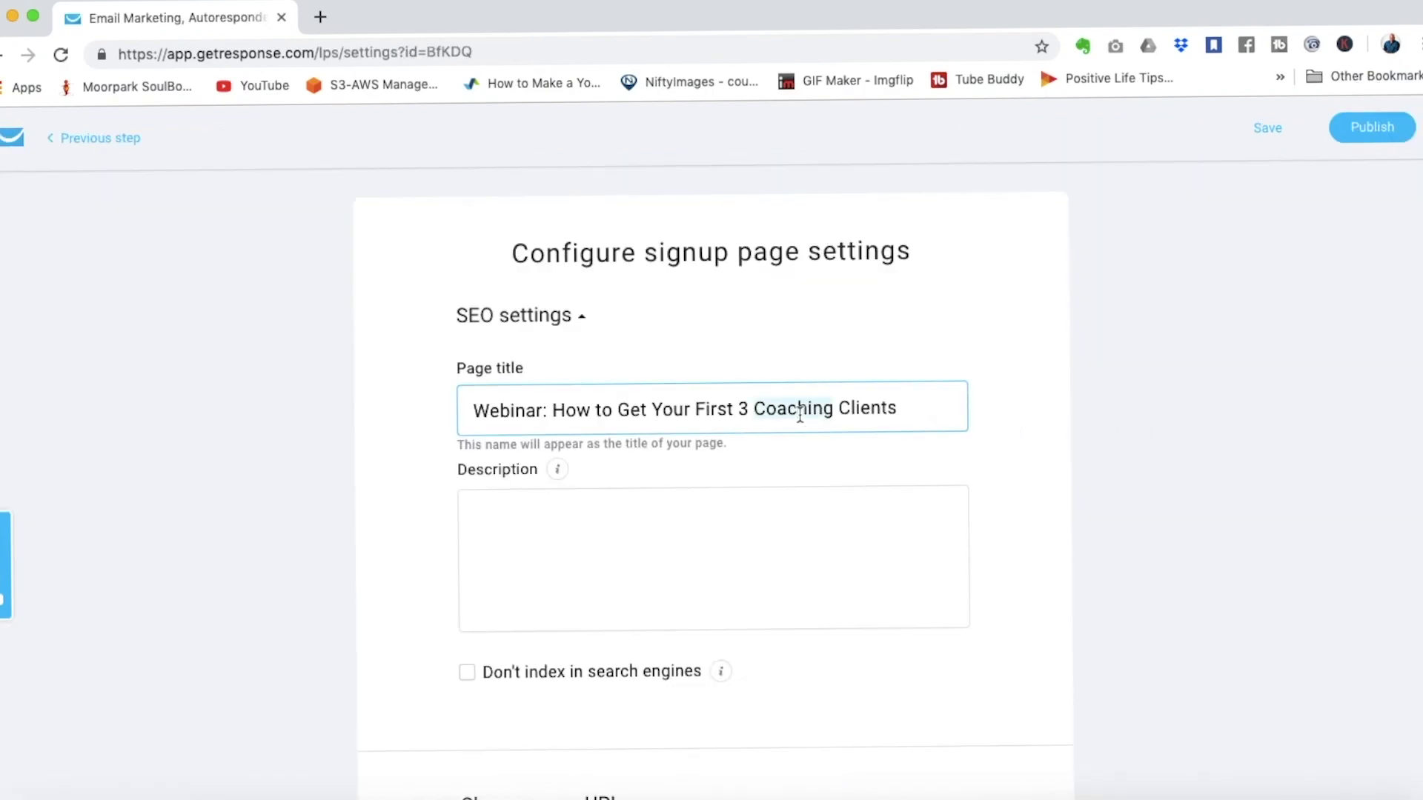
triple_click(799, 412)
key(super+c)
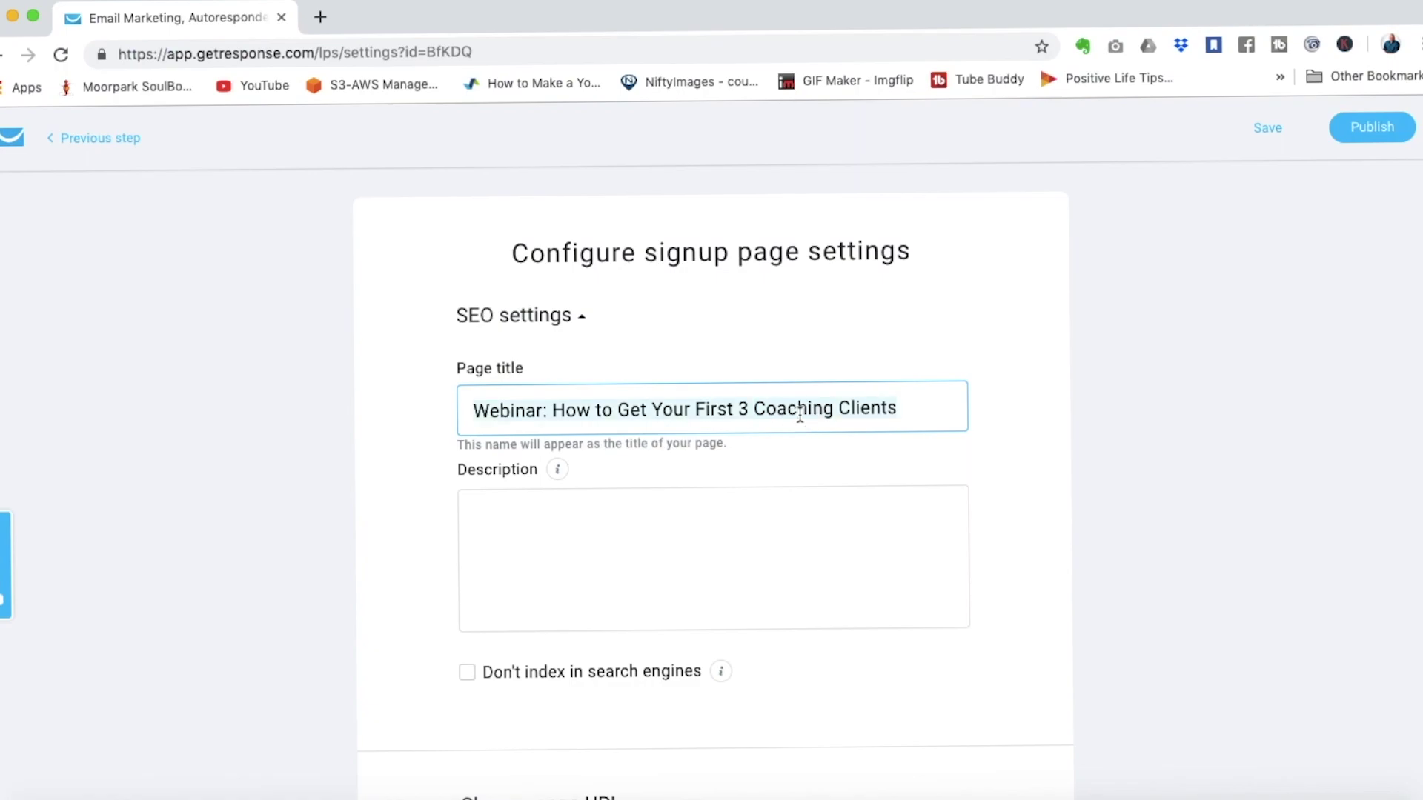
click(587, 518)
key(super+v)
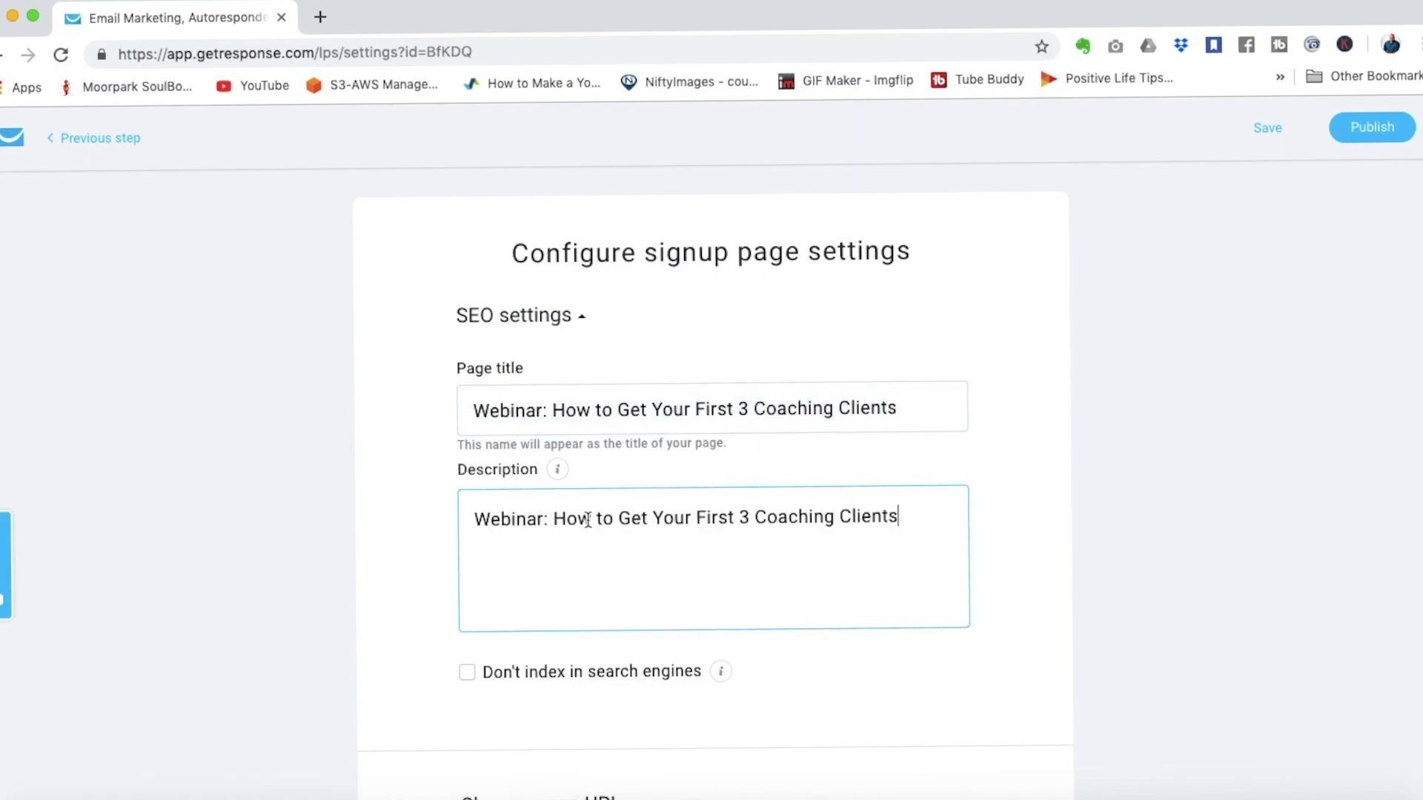
scroll(587, 520, down, 3)
scroll(588, 520, down, 5)
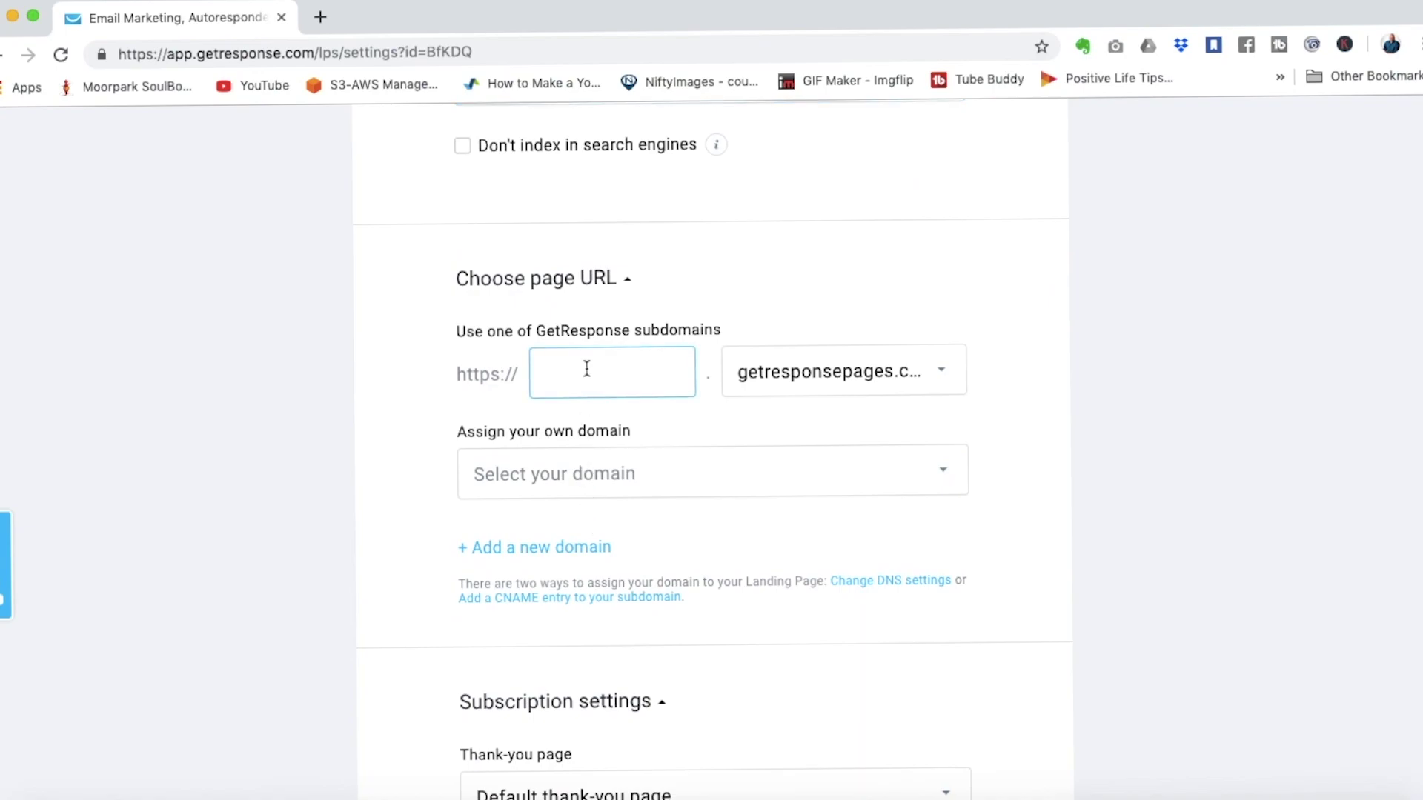
Publish the page at yourfirst3coachingclientswebinar.getresponsepages.com
text(yourfirst3coaching)
text(clients)
text(webinar)
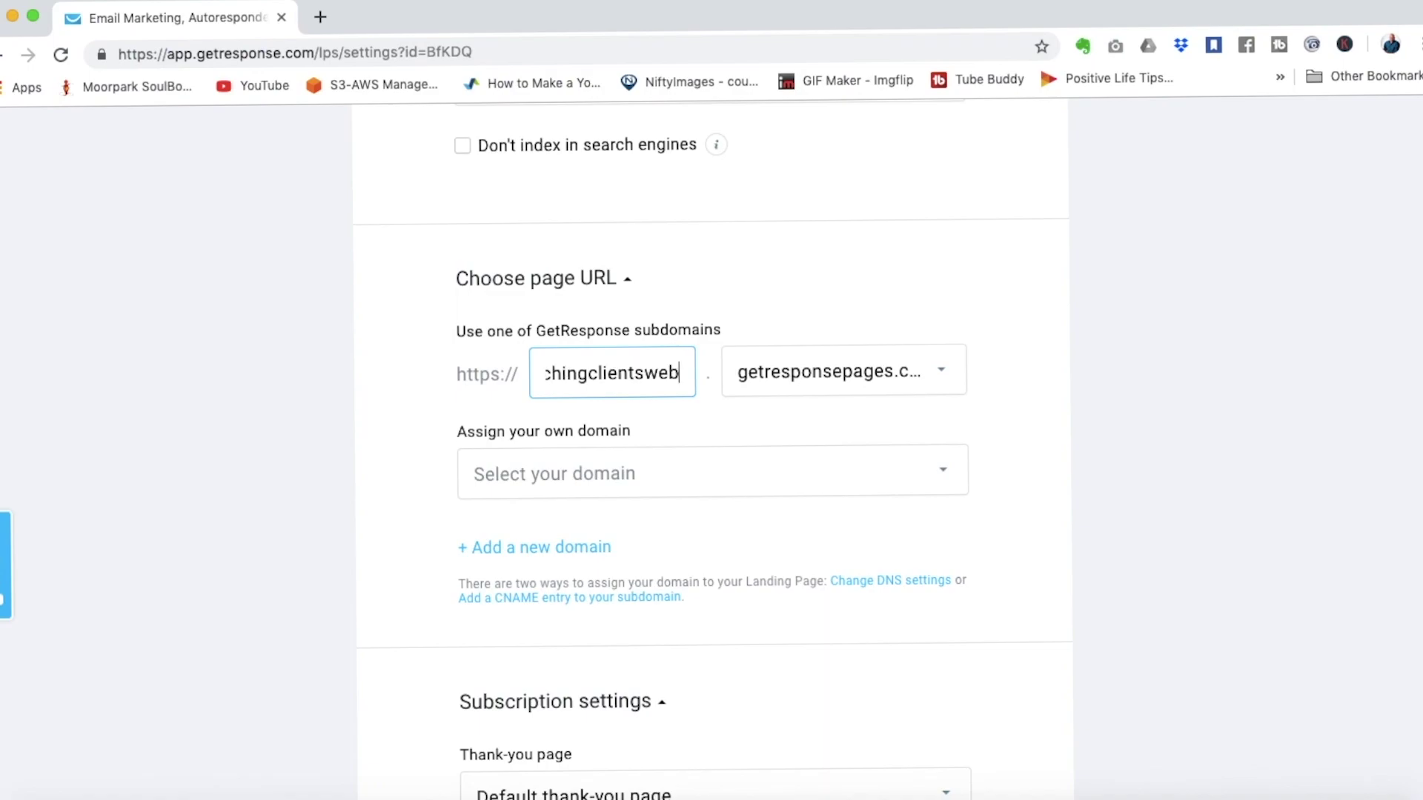
click(865, 381)
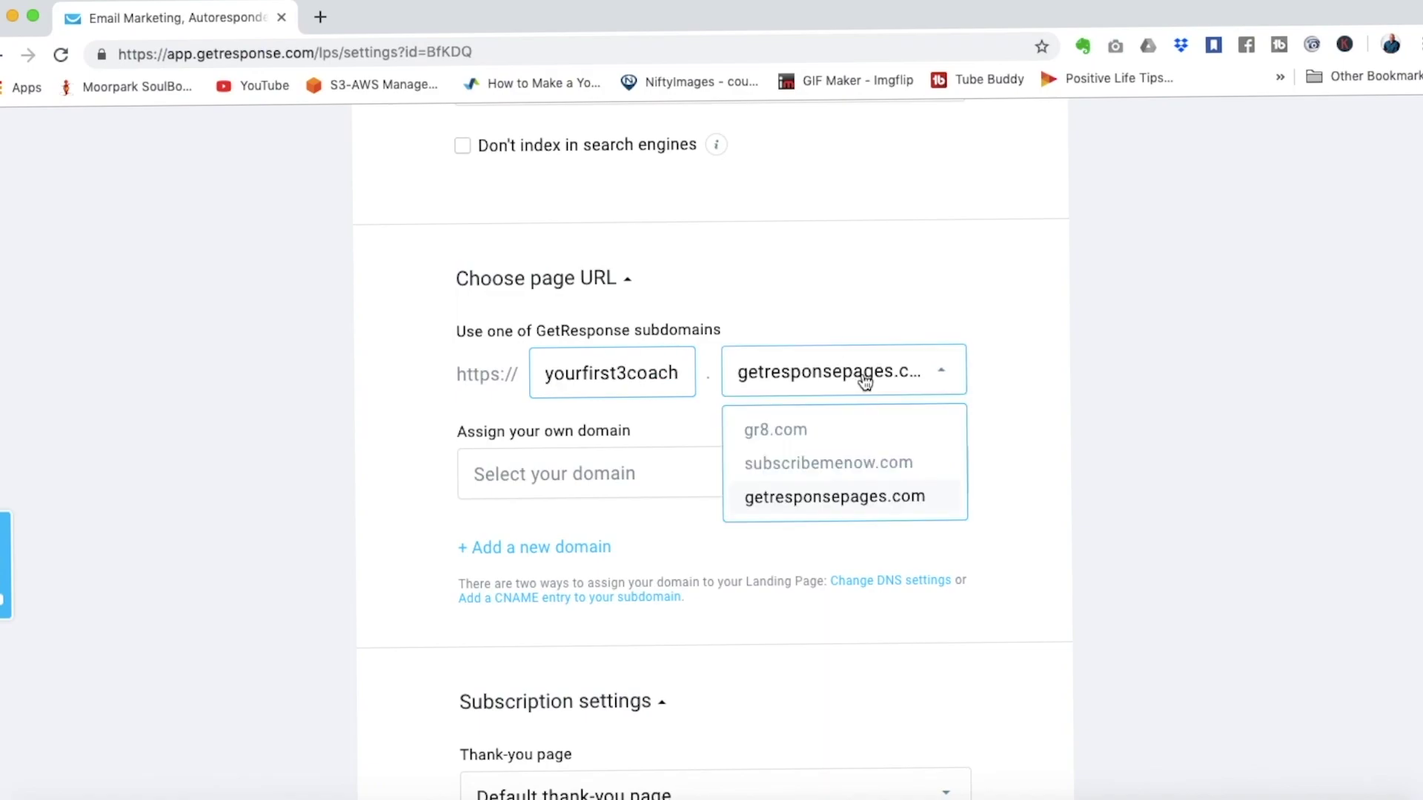
click(834, 504)
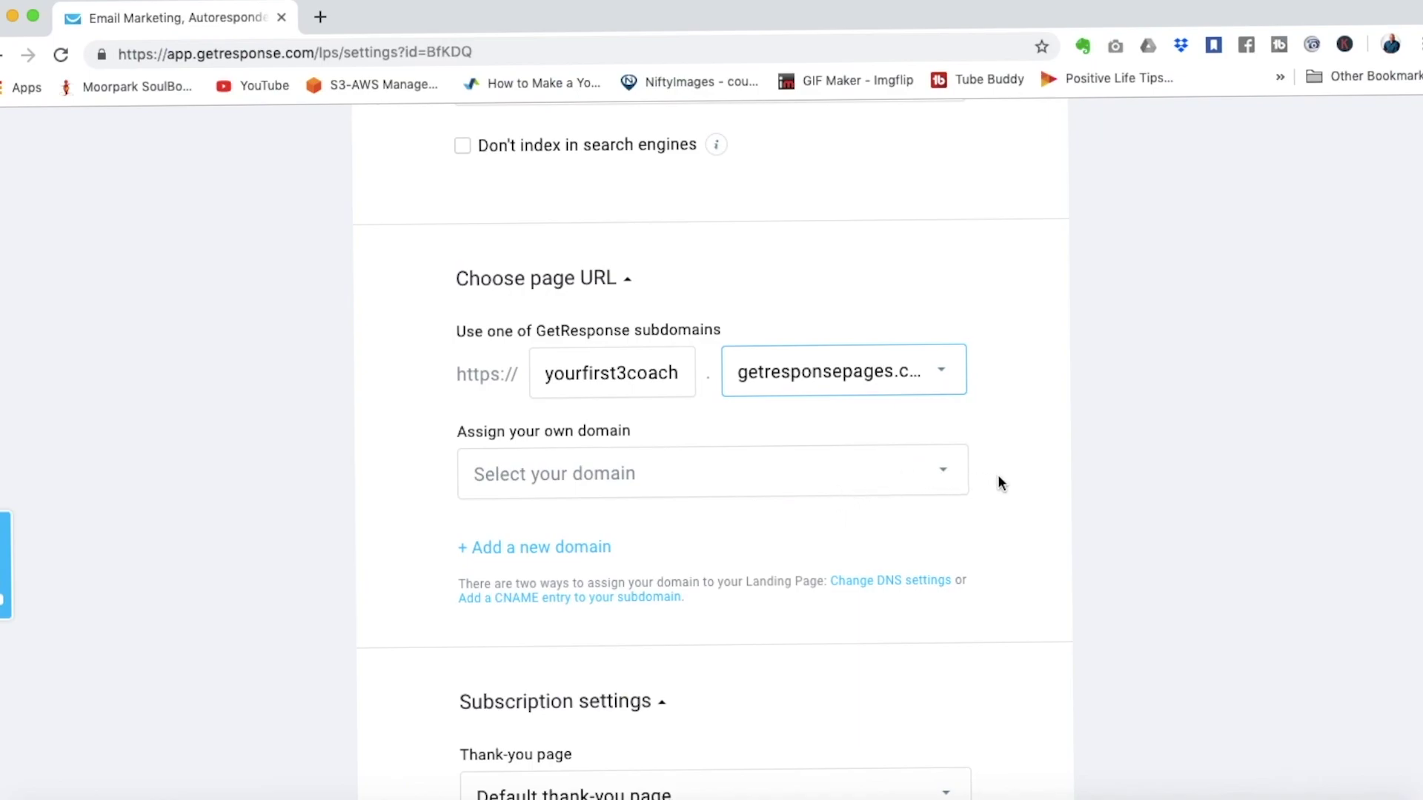
scroll(998, 475, down, 6)
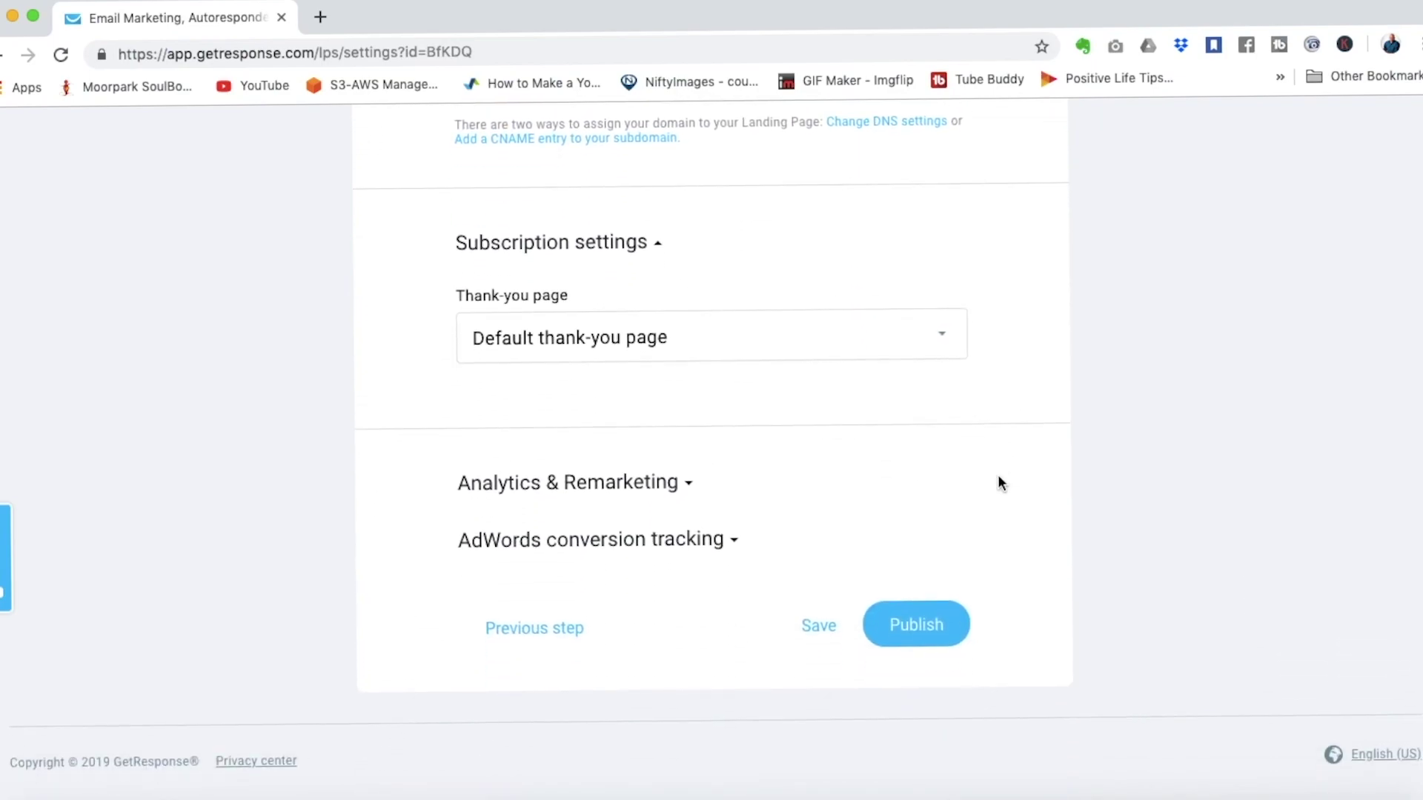
click(916, 635)
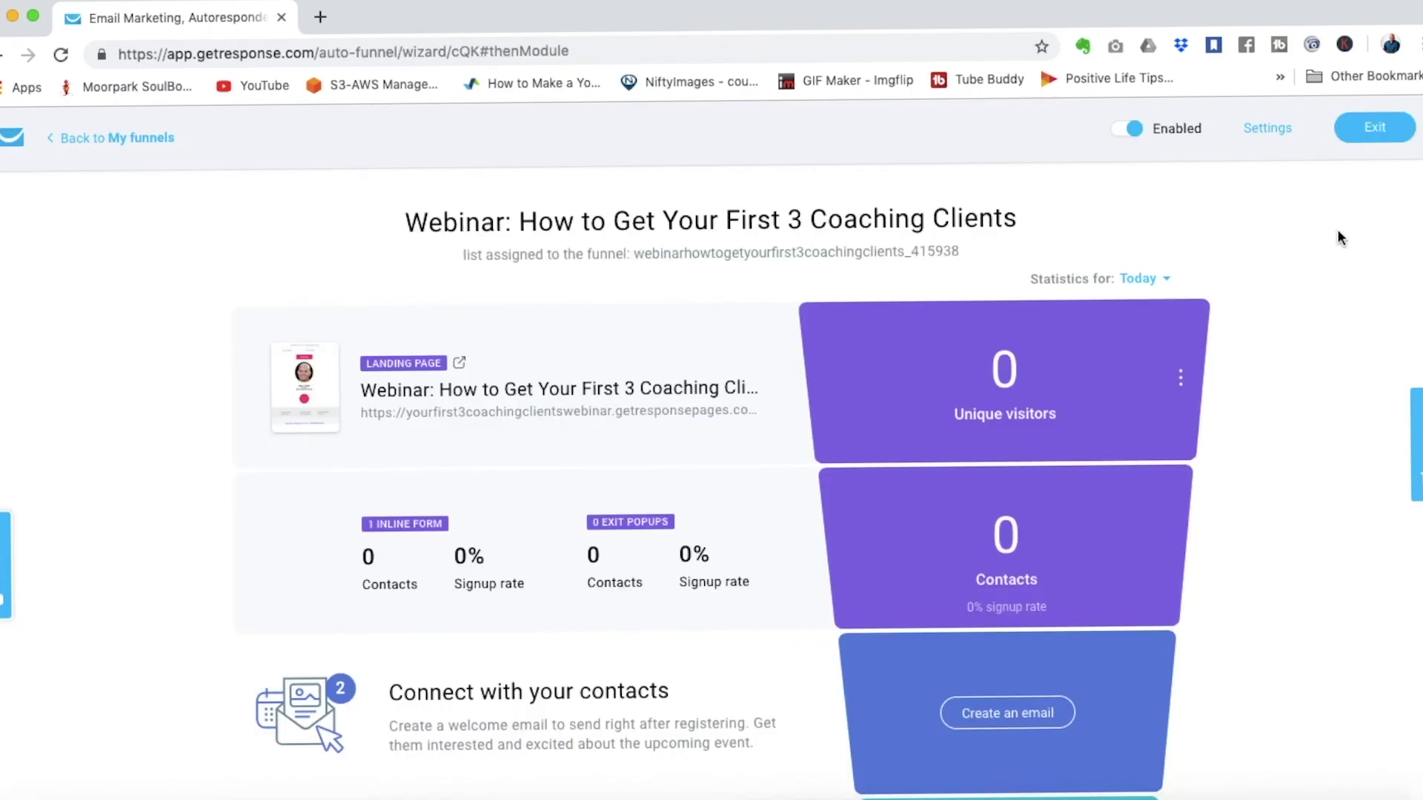
Go down to the 'Connect with your contacts' step and start a new welcome email
scroll(1338, 237, down, 2)
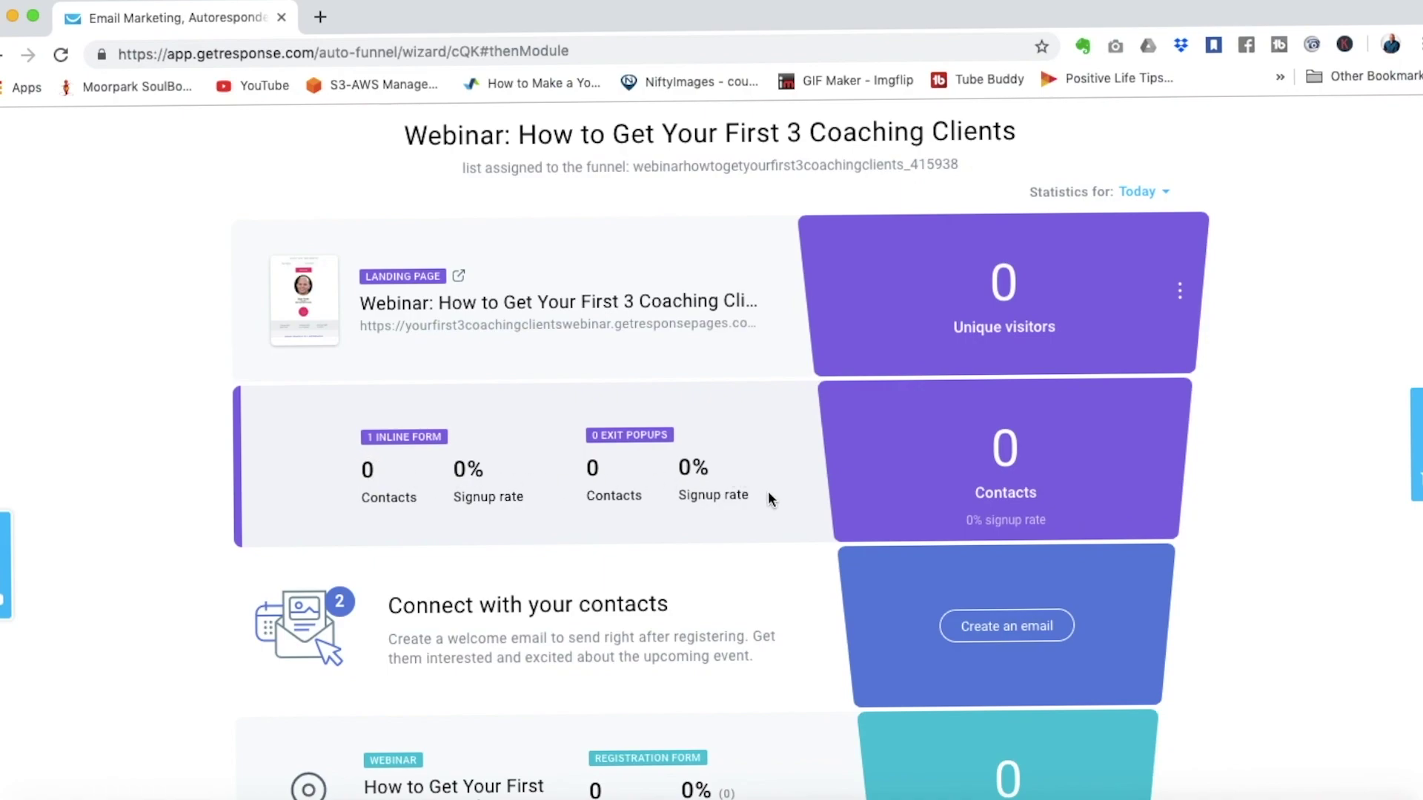
scroll(769, 497, down, 3)
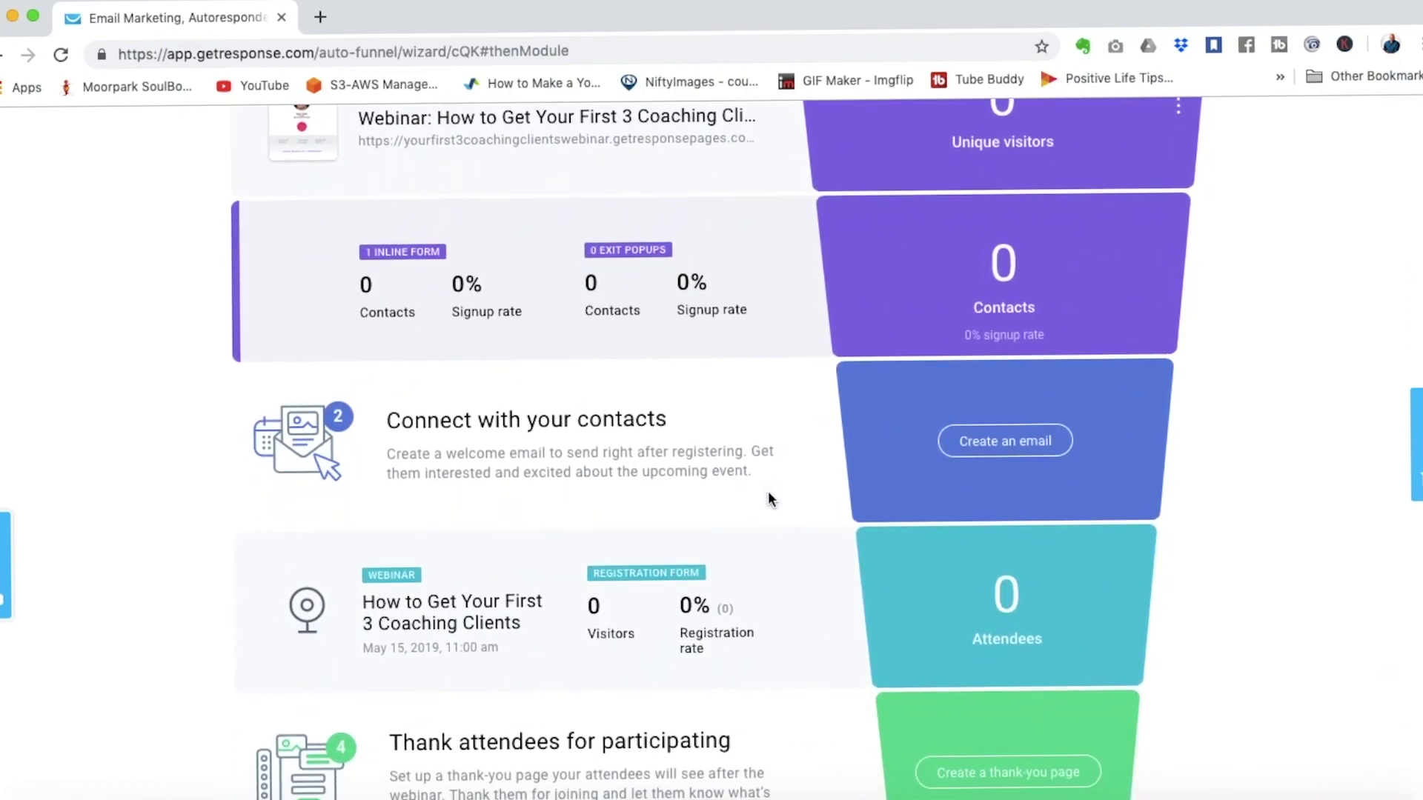
scroll(768, 498, down, 2)
scroll(768, 498, down, 2)
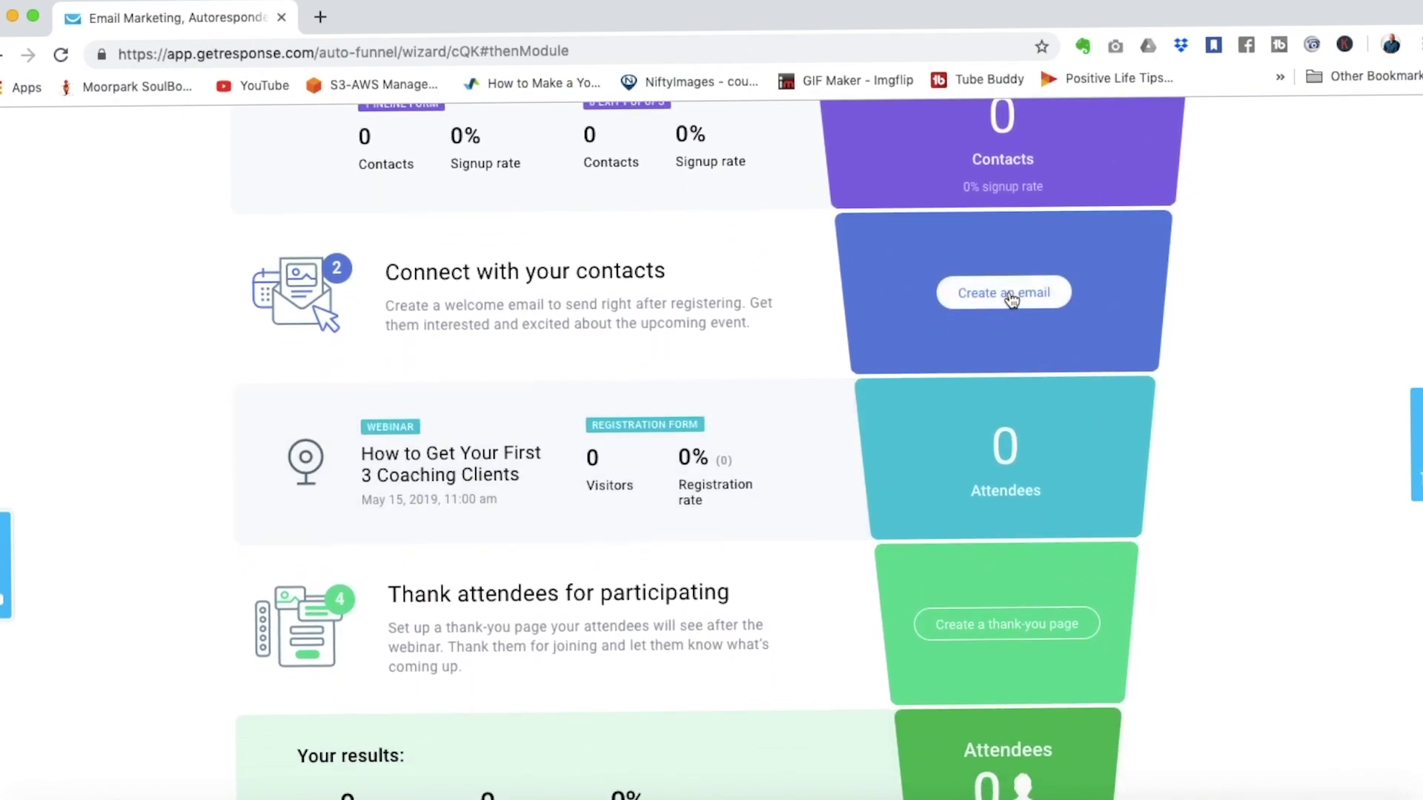
click(1011, 299)
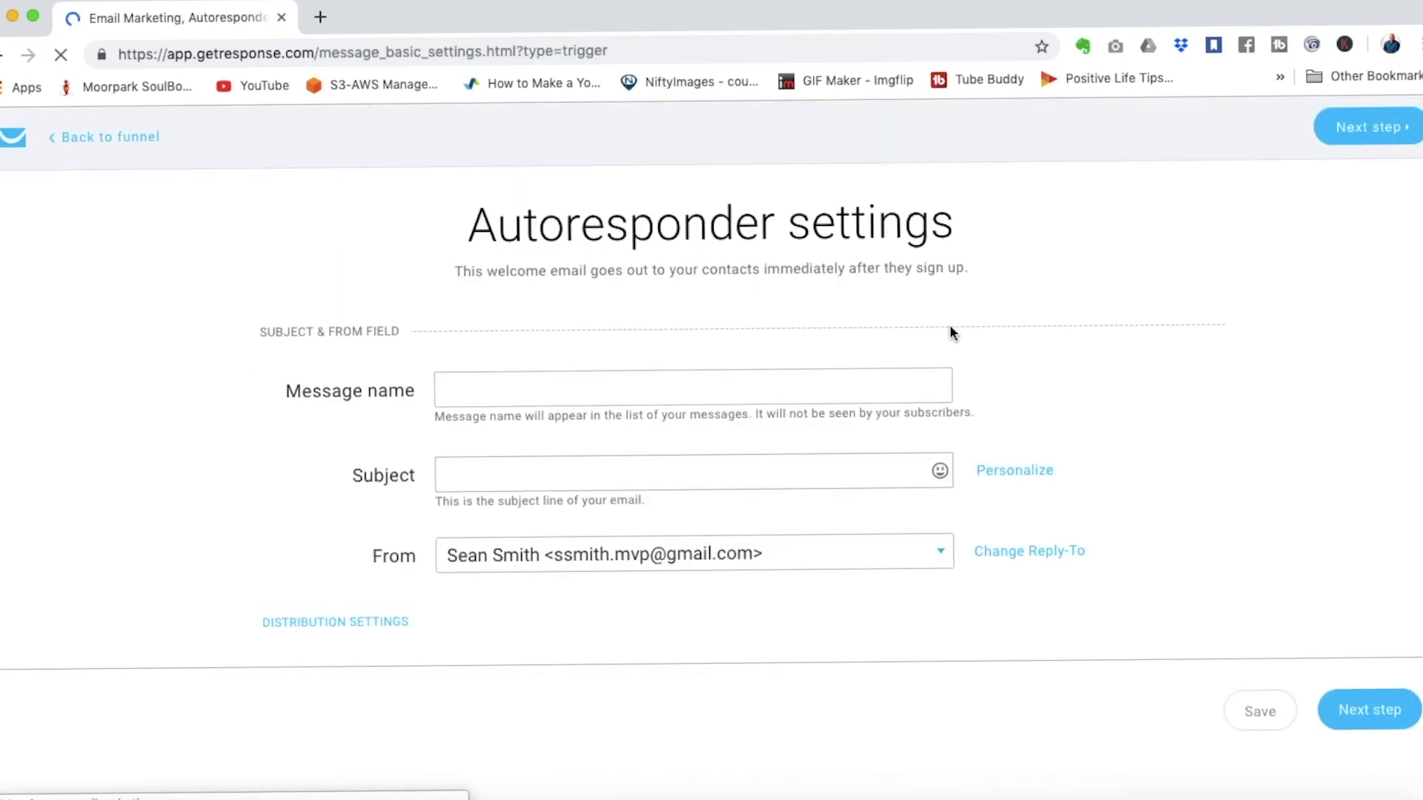
Name the email 'Webinar: How to Get Your First 3 Coaching Clients', subject 'You're Registered!!!!', coaching sender address
click(888, 377)
text(Webinar: How to Get Your First 3 Coaching Clients)
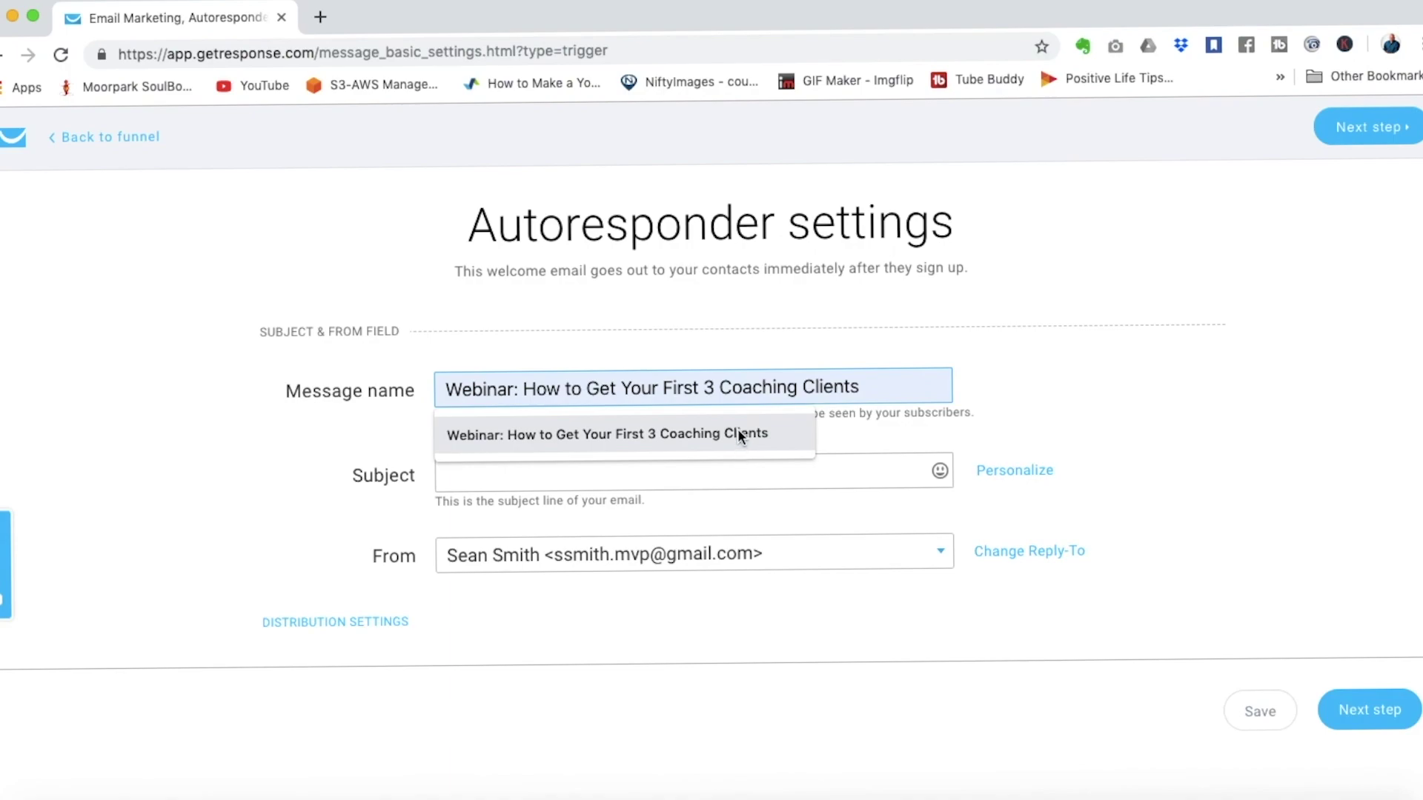
click(739, 436)
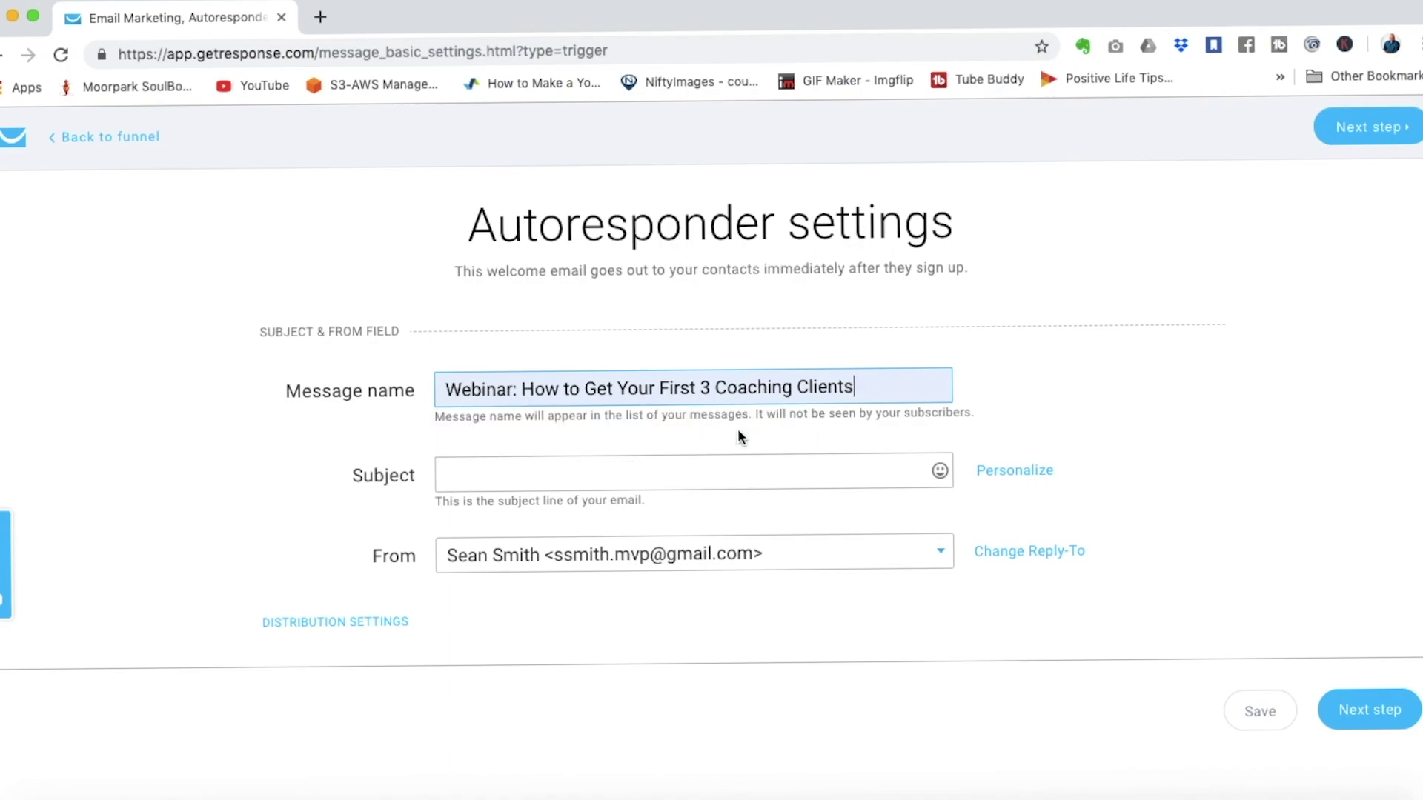
click(709, 467)
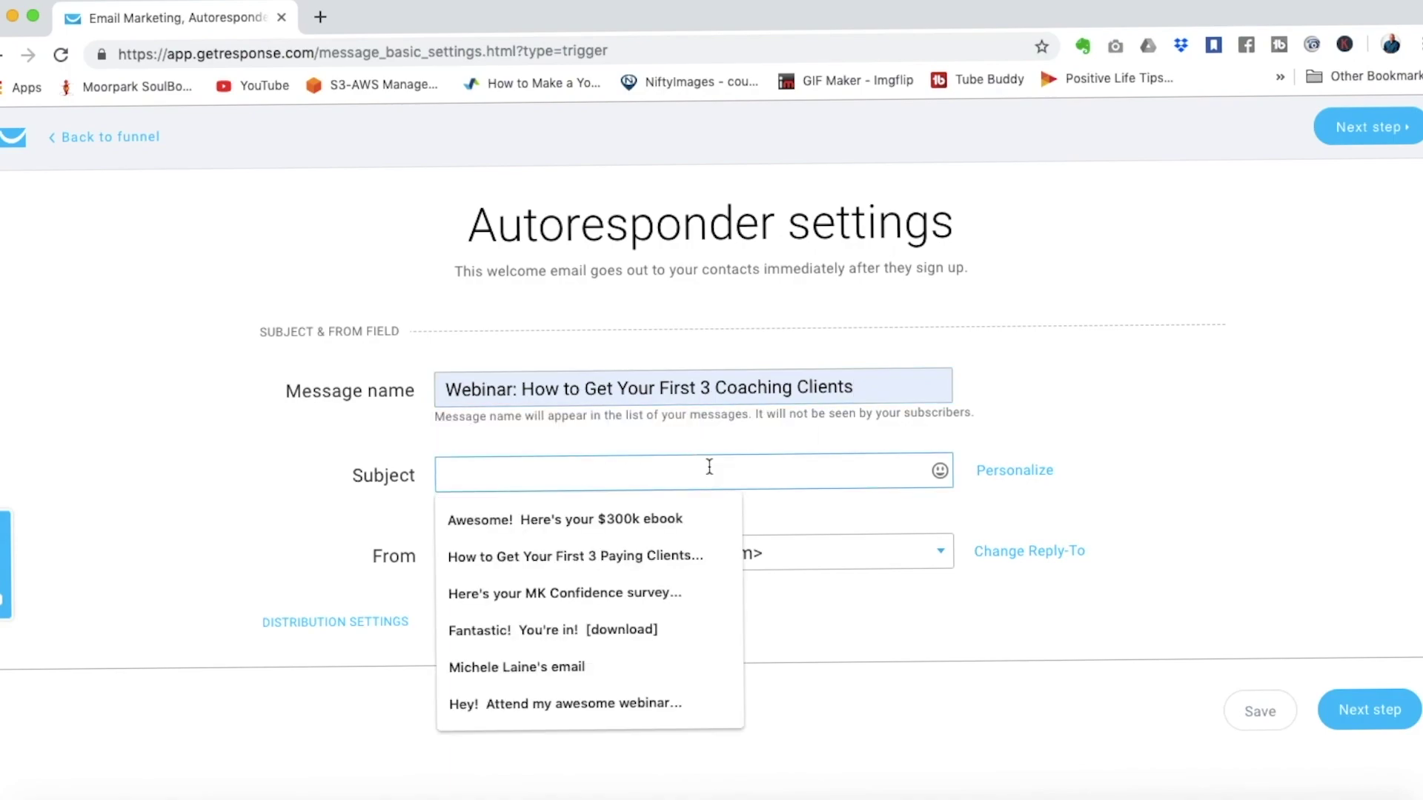
text(You're Registered!!!!)
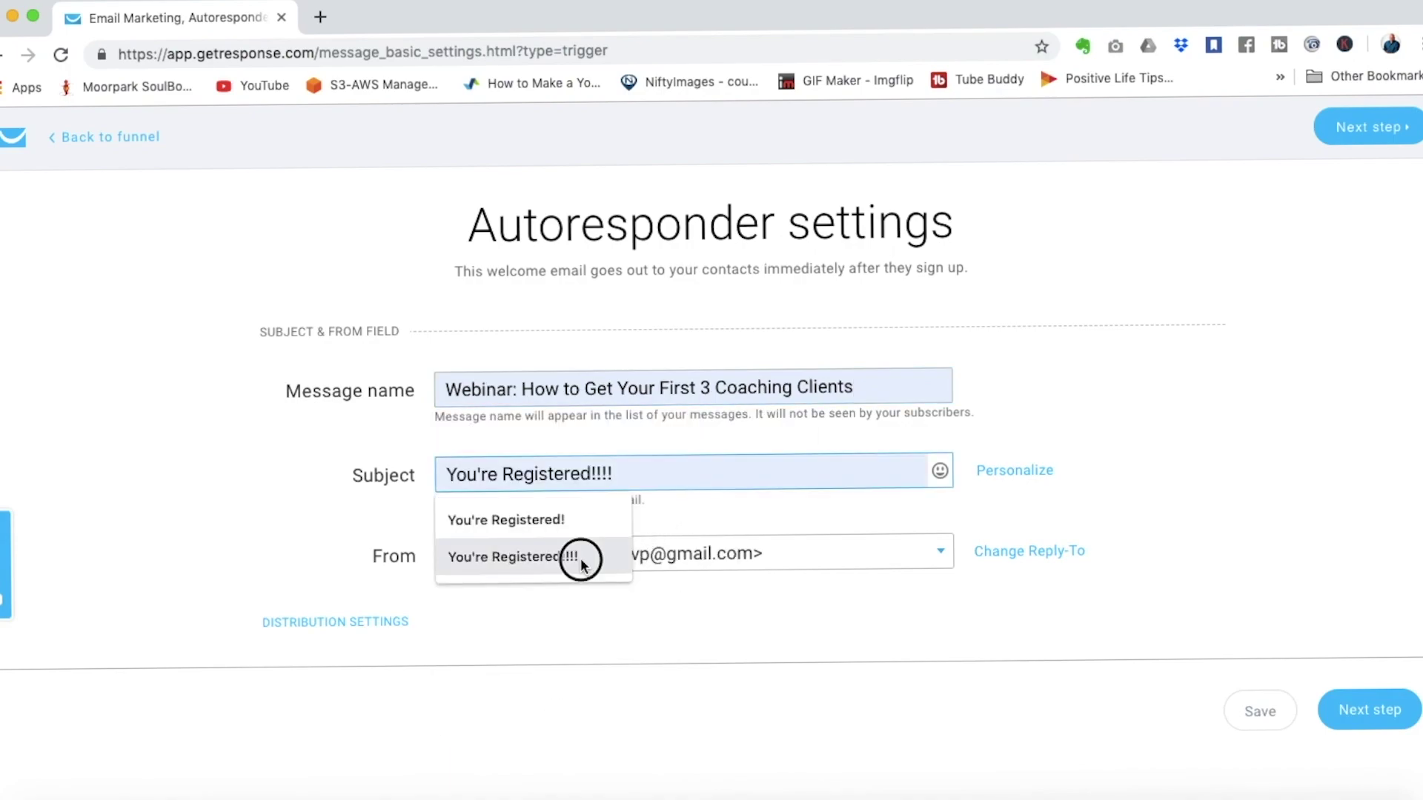
click(575, 557)
click(648, 557)
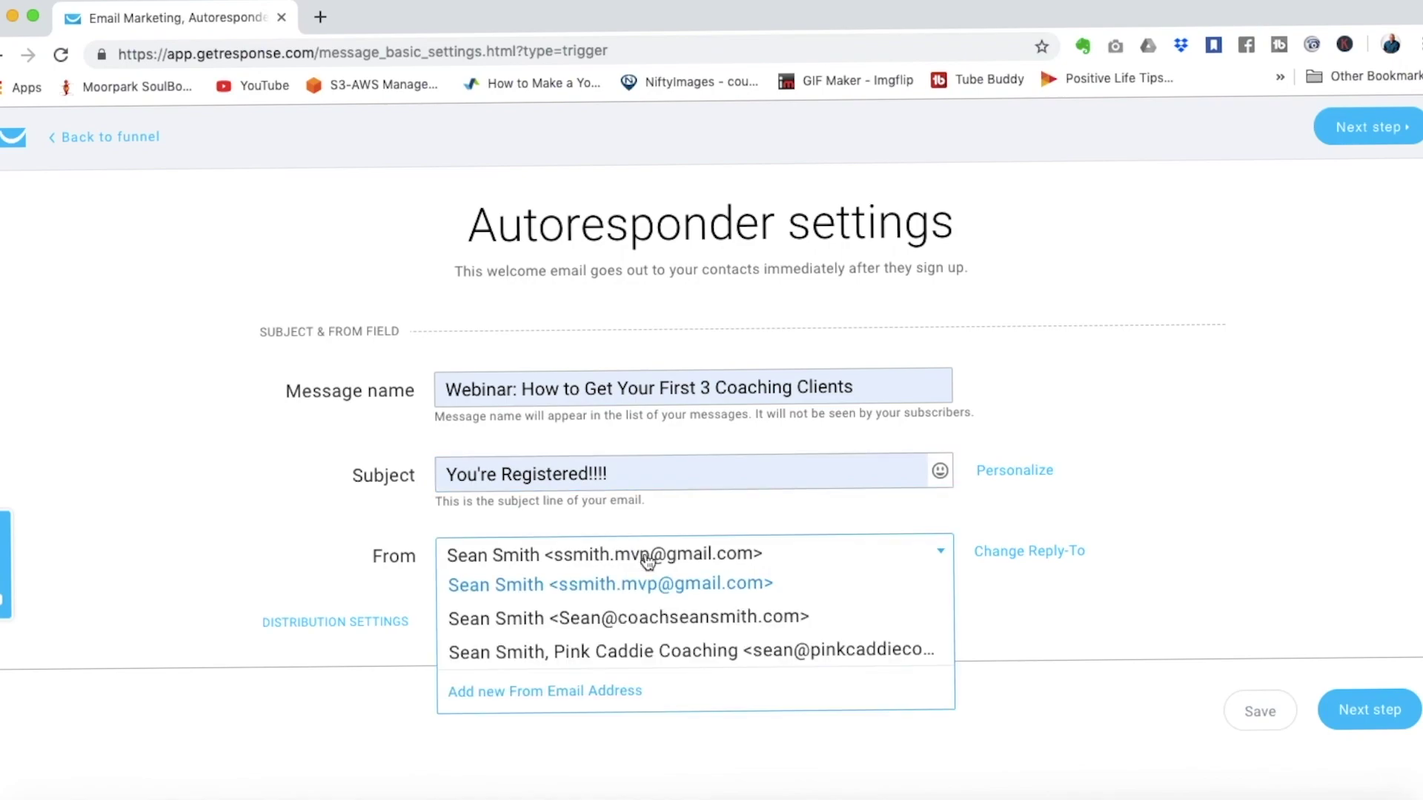
click(651, 617)
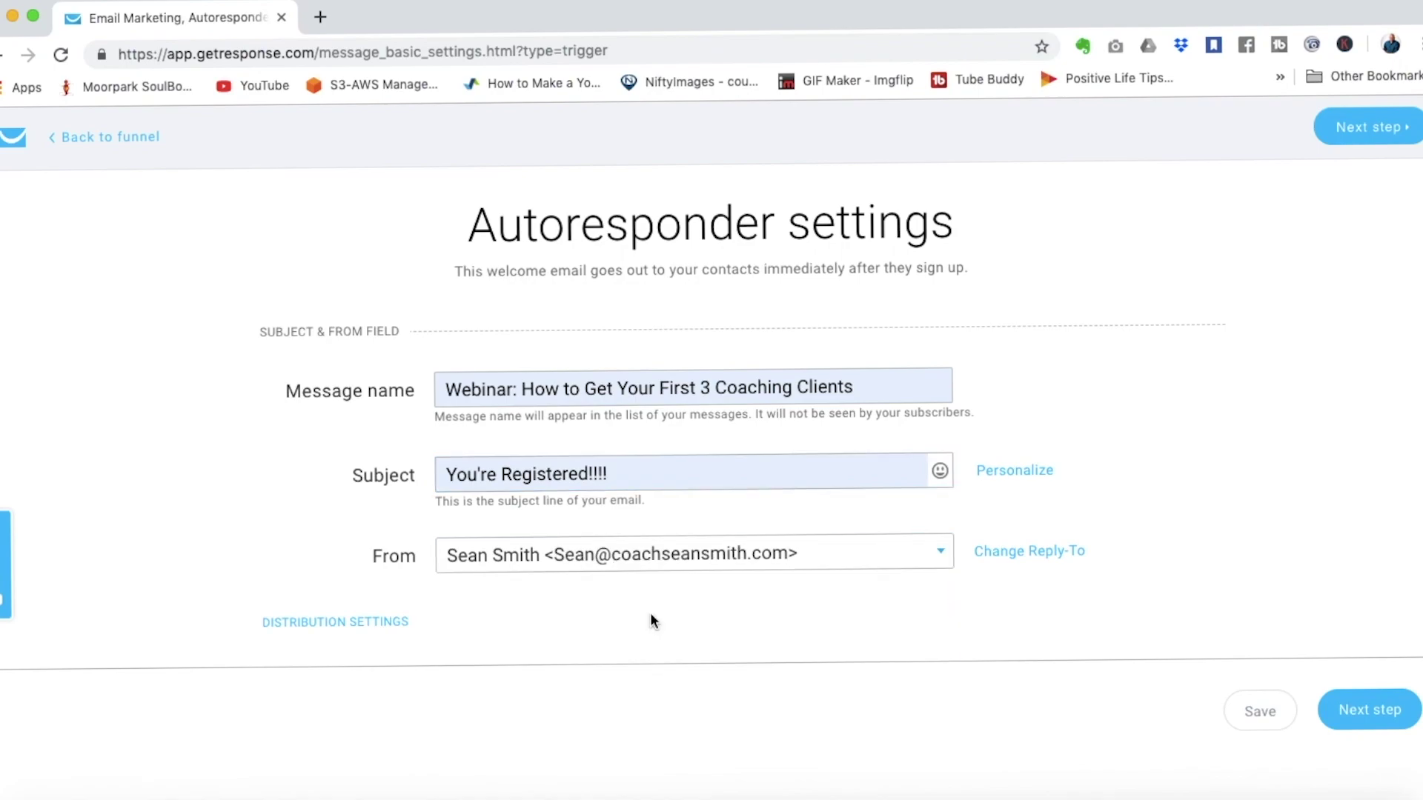
click(1357, 722)
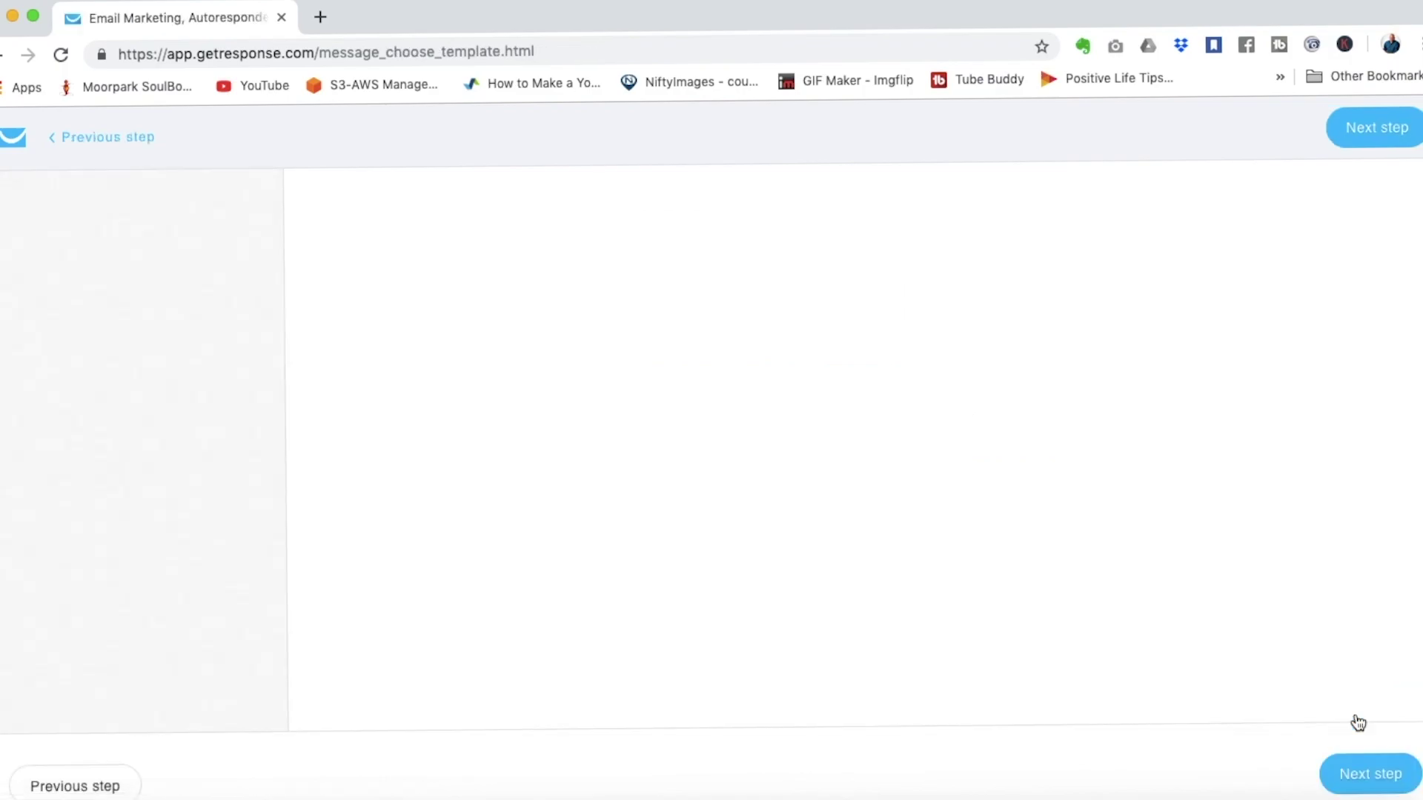
Filter templates to Webinars, switch to My templates, and use the saved webinar email template
scroll(1336, 374, down, 1)
scroll(1336, 374, down, 15)
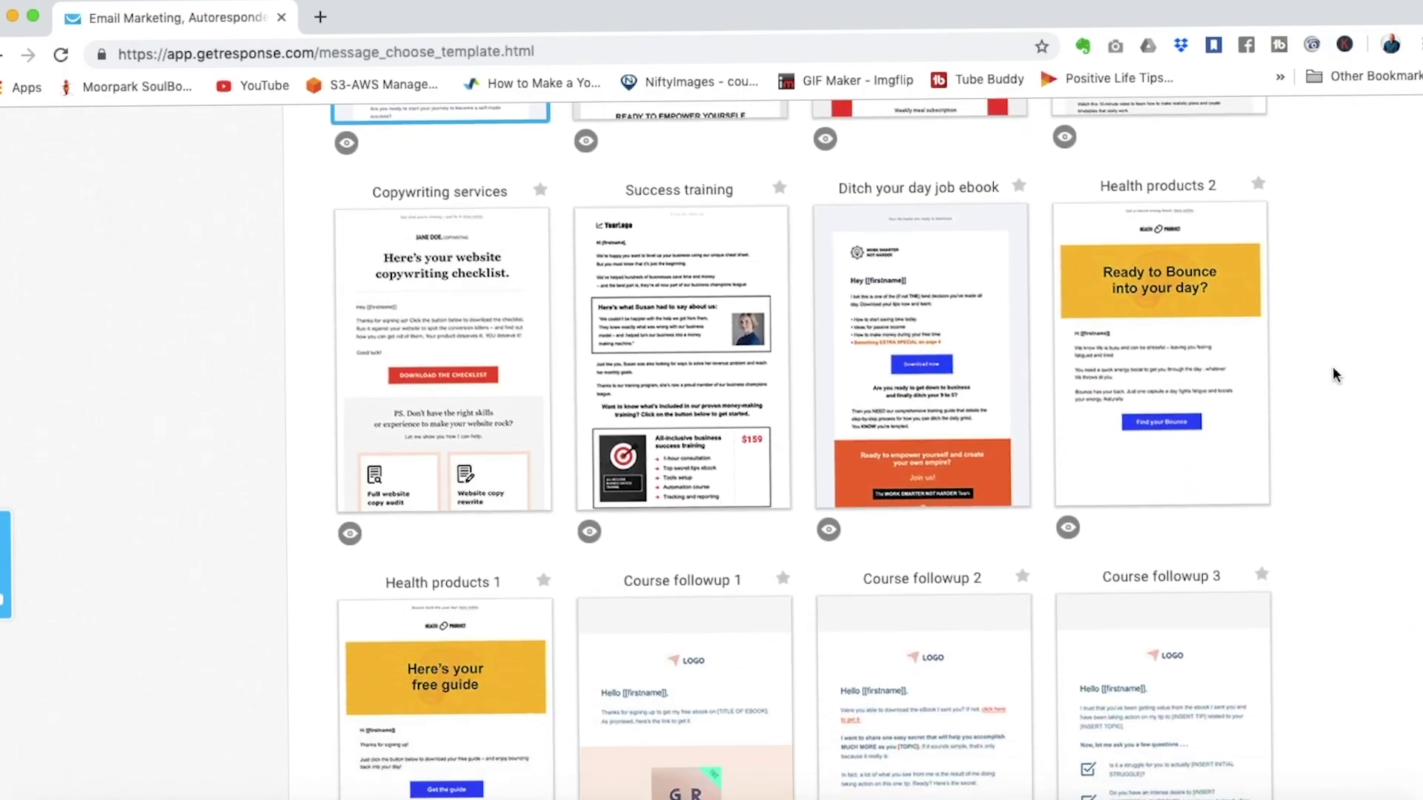
scroll(1336, 374, up, 15)
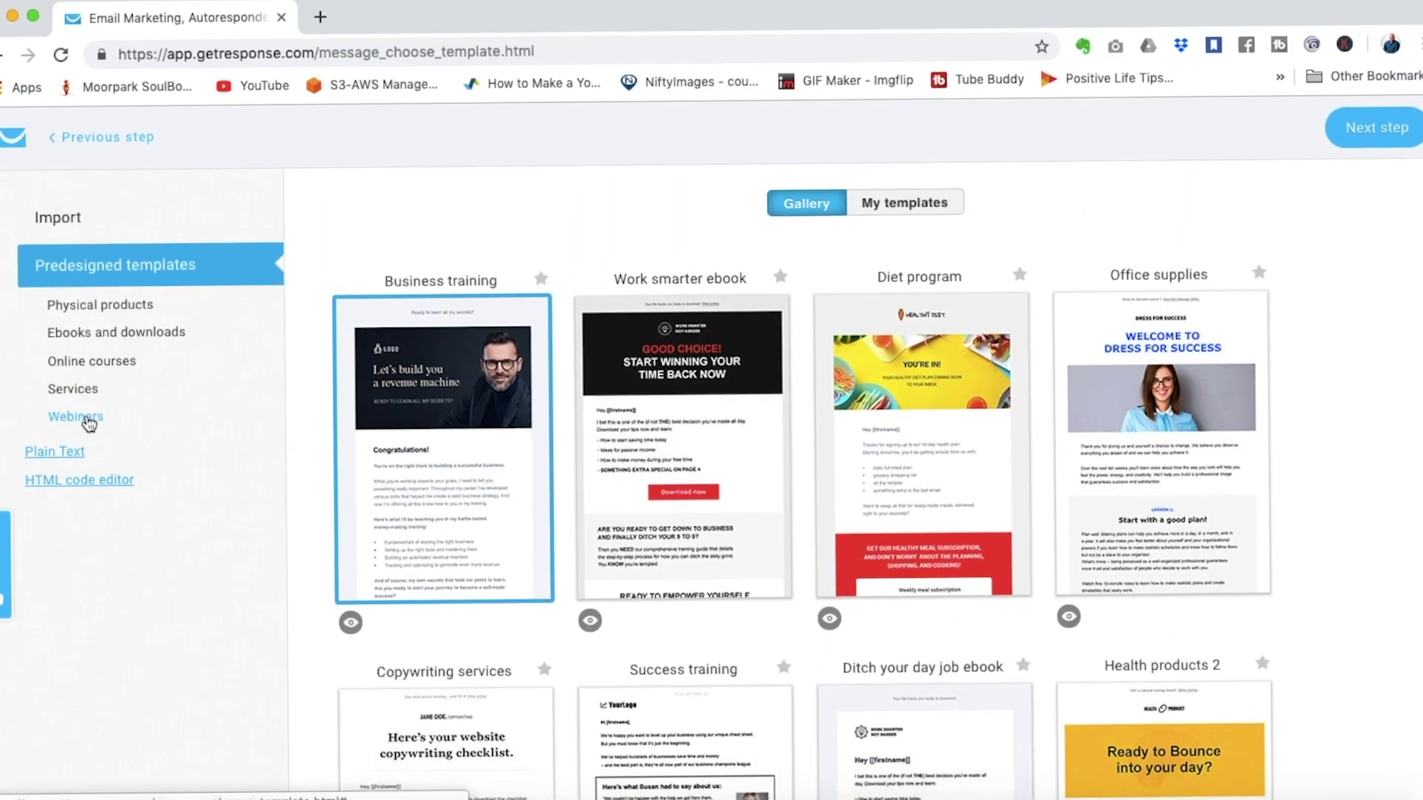
click(92, 421)
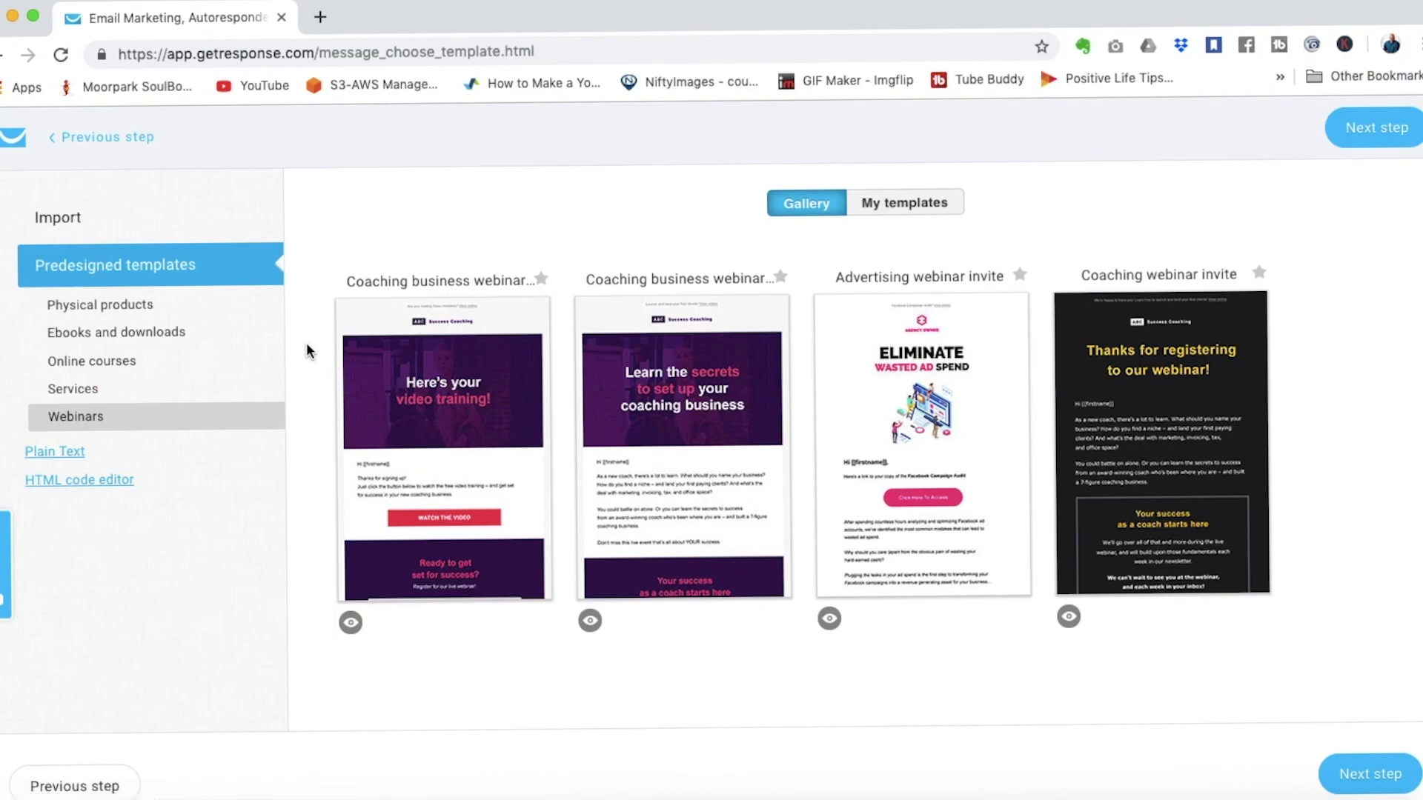
click(898, 211)
scroll(1297, 390, down, 10)
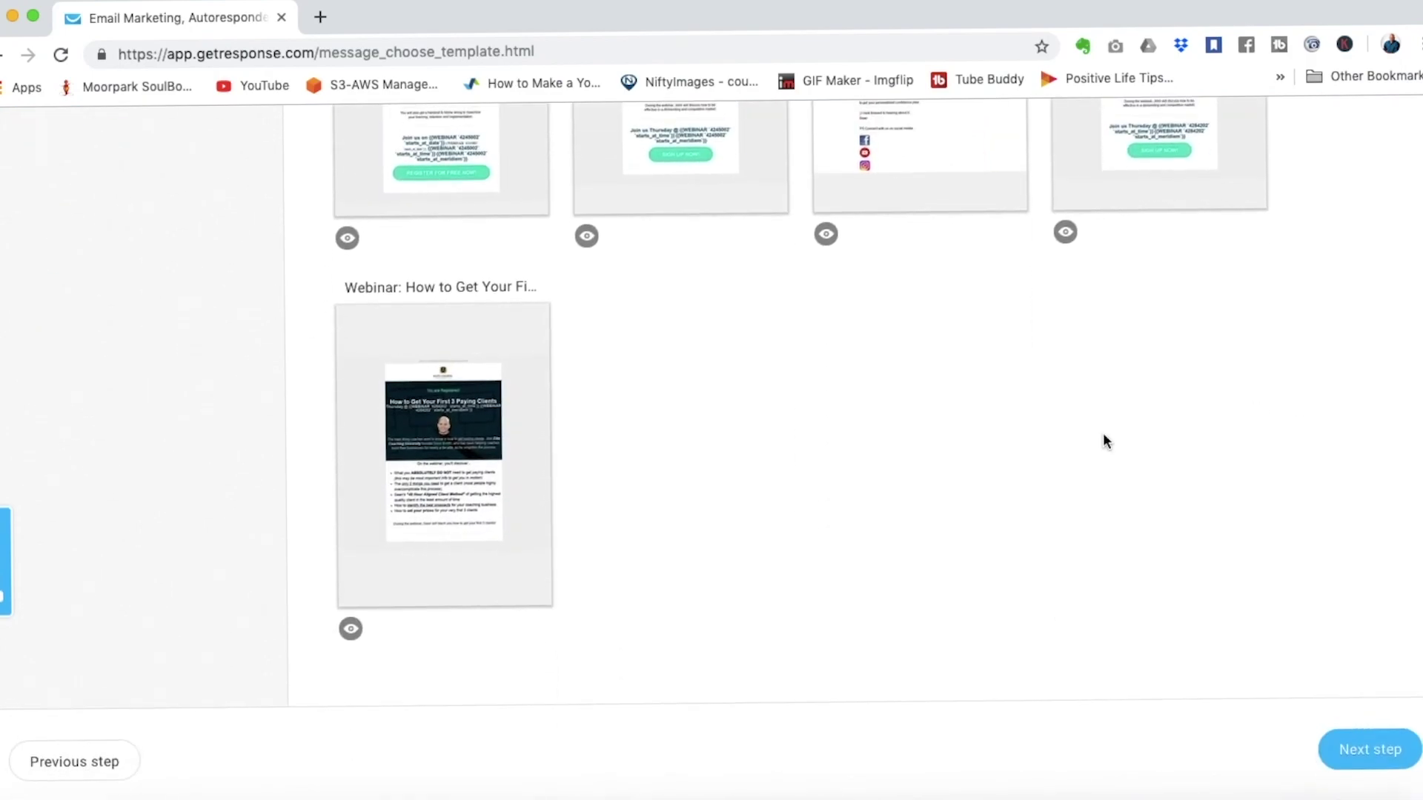
click(443, 461)
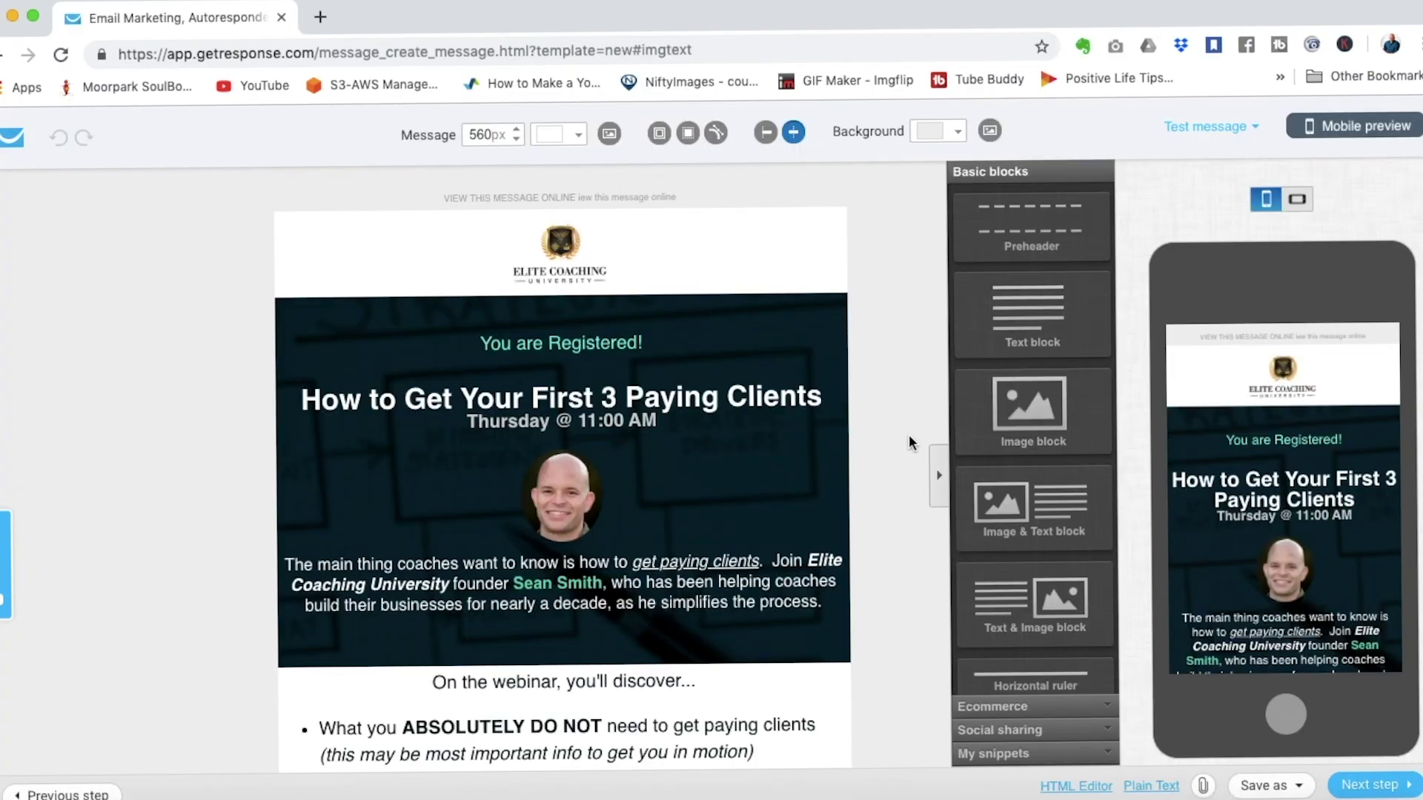
Place a Webinar block (May 15, 2019, 11:00 New York) below the email's last paragraph and continue
scroll(900, 451, down, 3)
scroll(900, 455, down, 3)
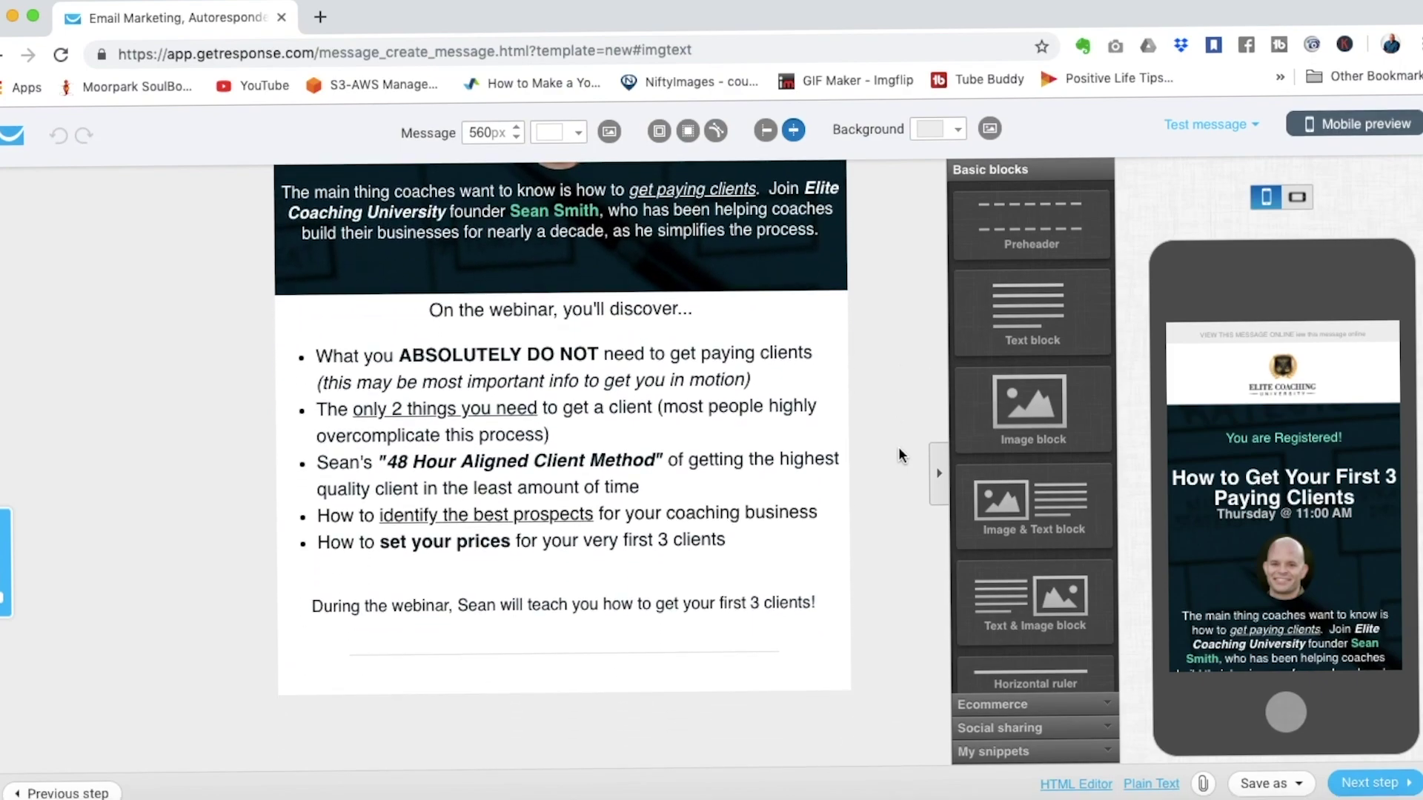
scroll(899, 455, up, 3)
scroll(898, 455, up, 3)
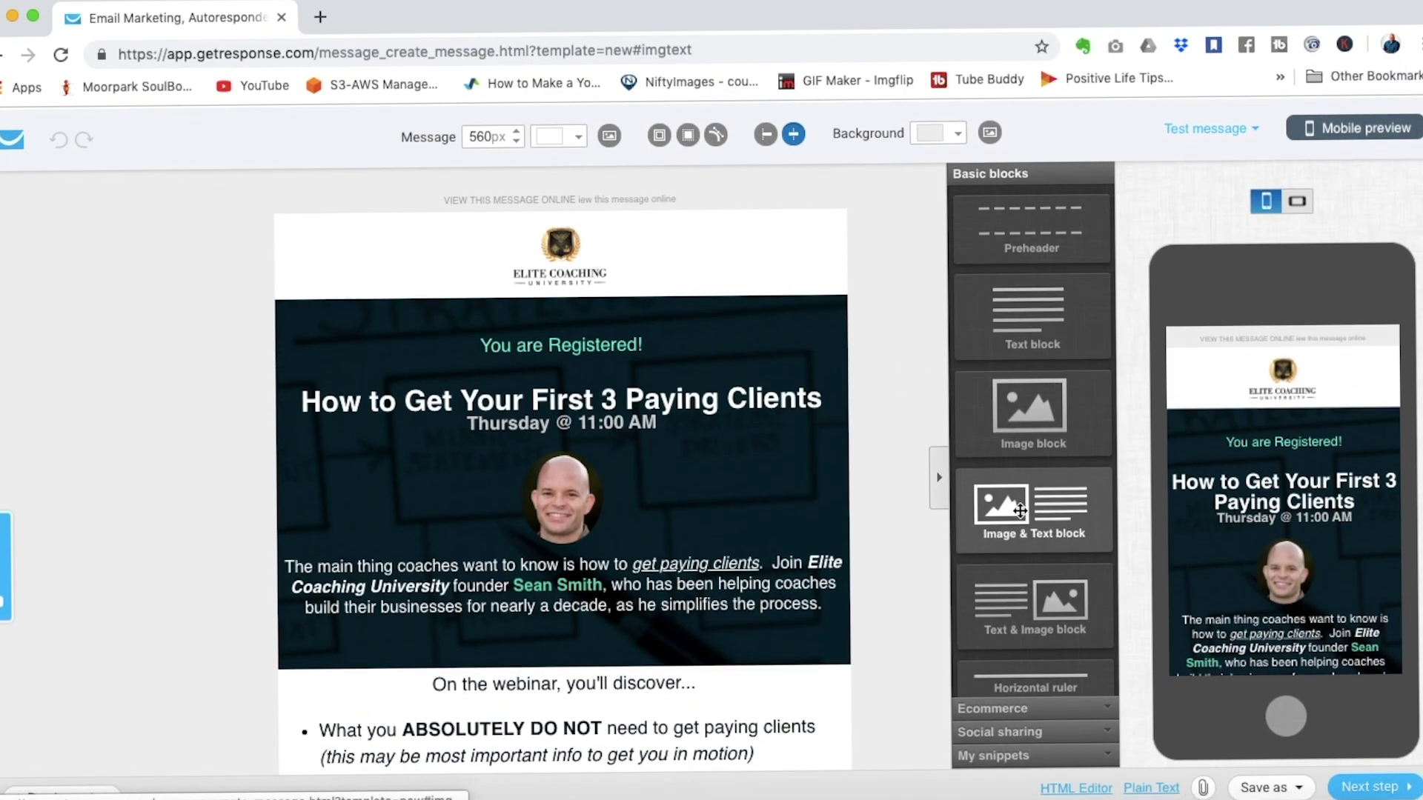
scroll(1020, 509, down, 3)
scroll(1020, 510, down, 5)
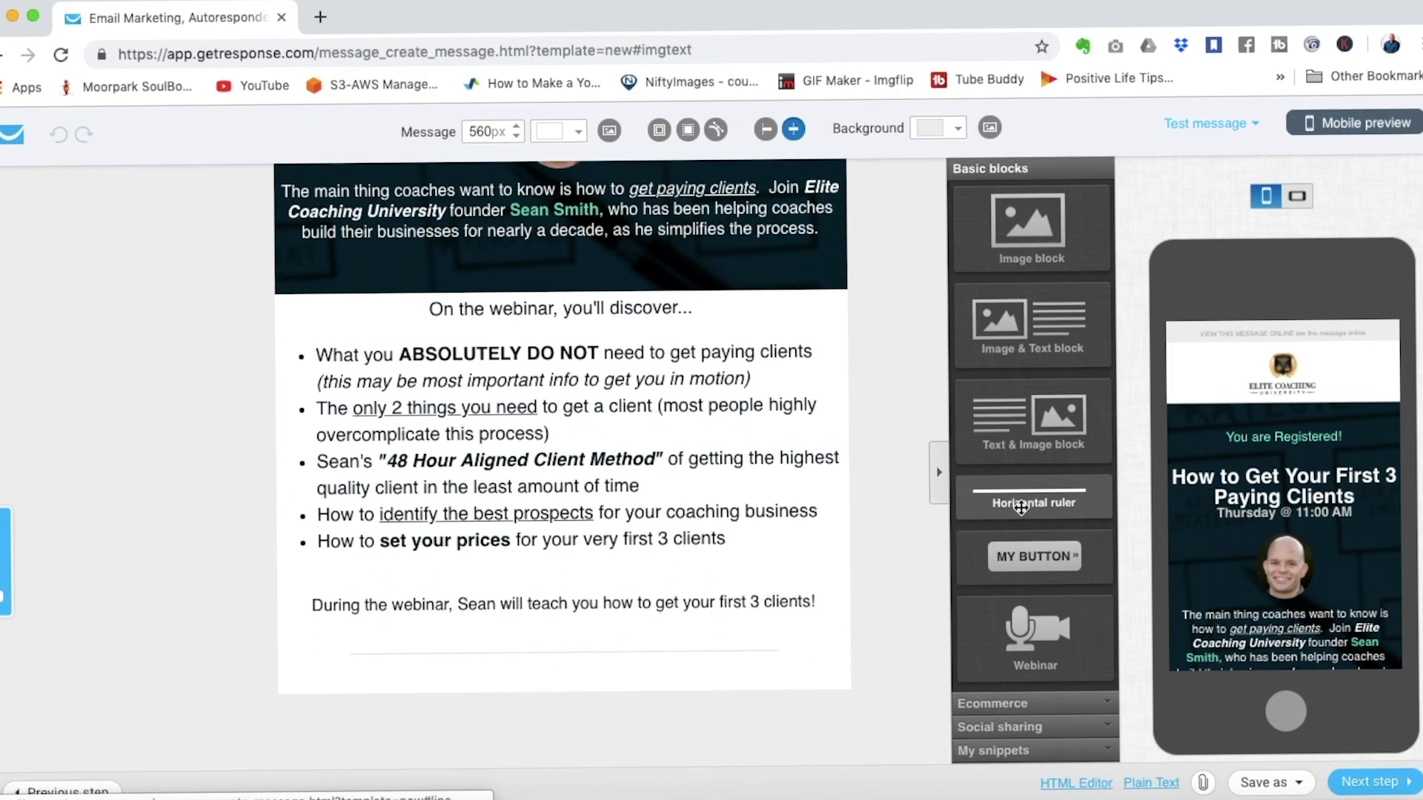
drag(1041, 645, 591, 683)
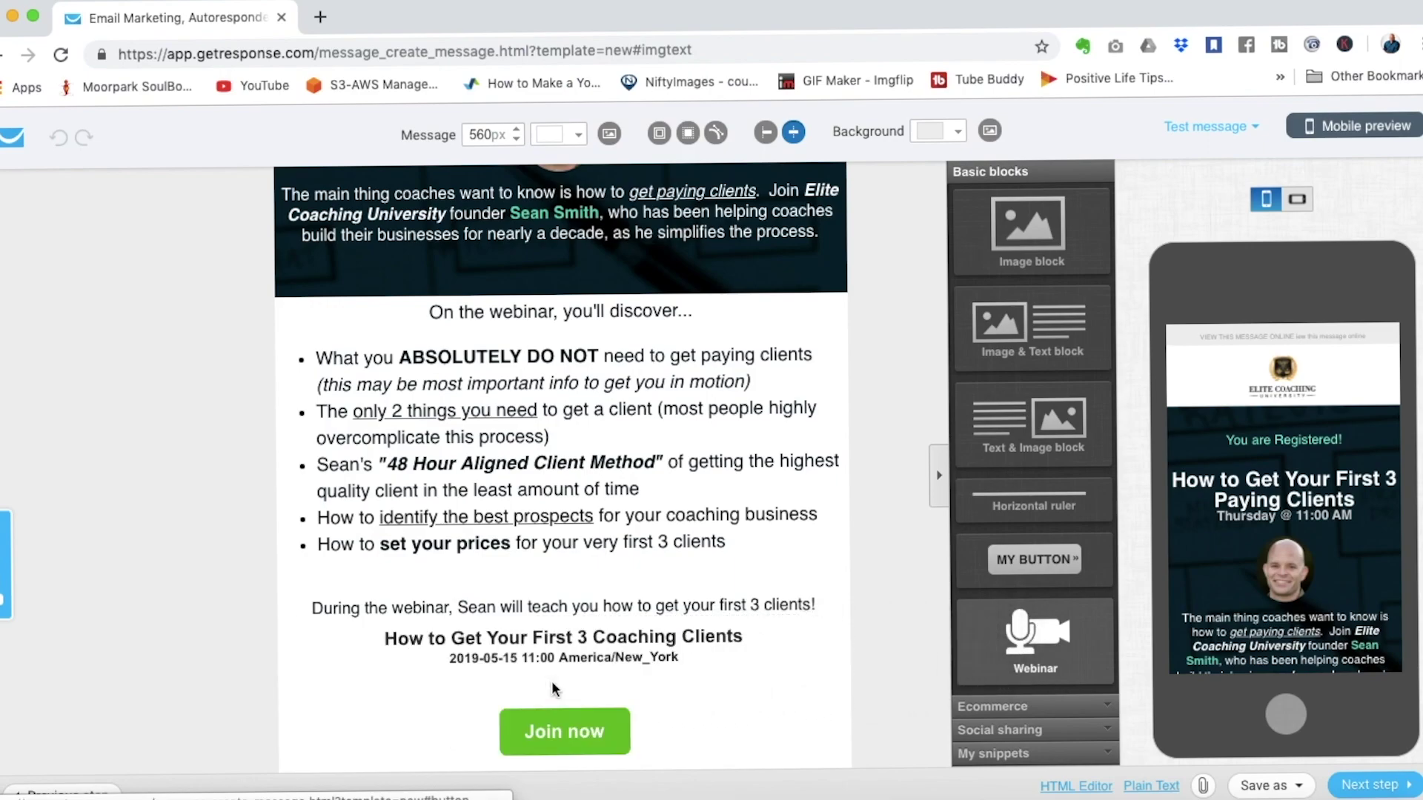
scroll(744, 601, down, 2)
click(745, 610)
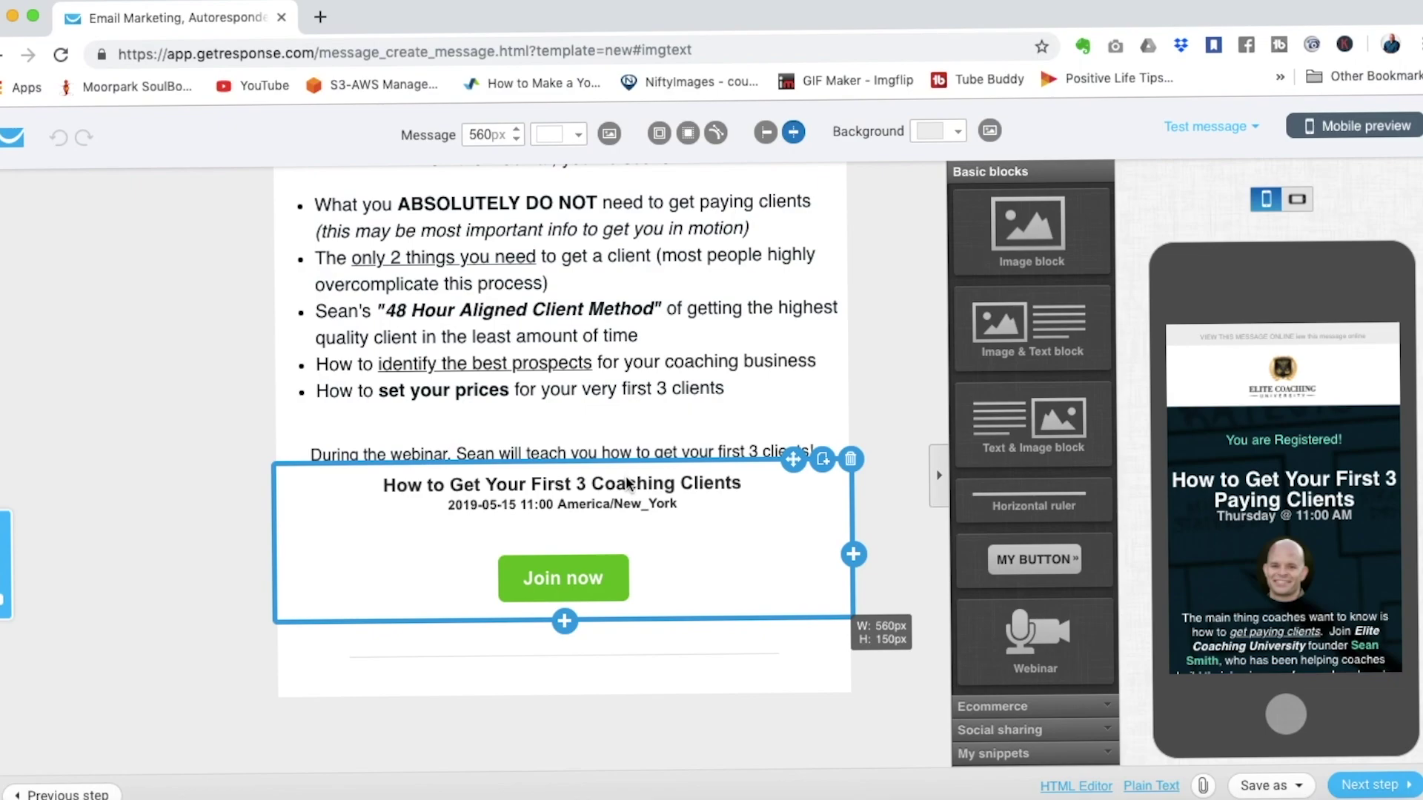
click(1369, 785)
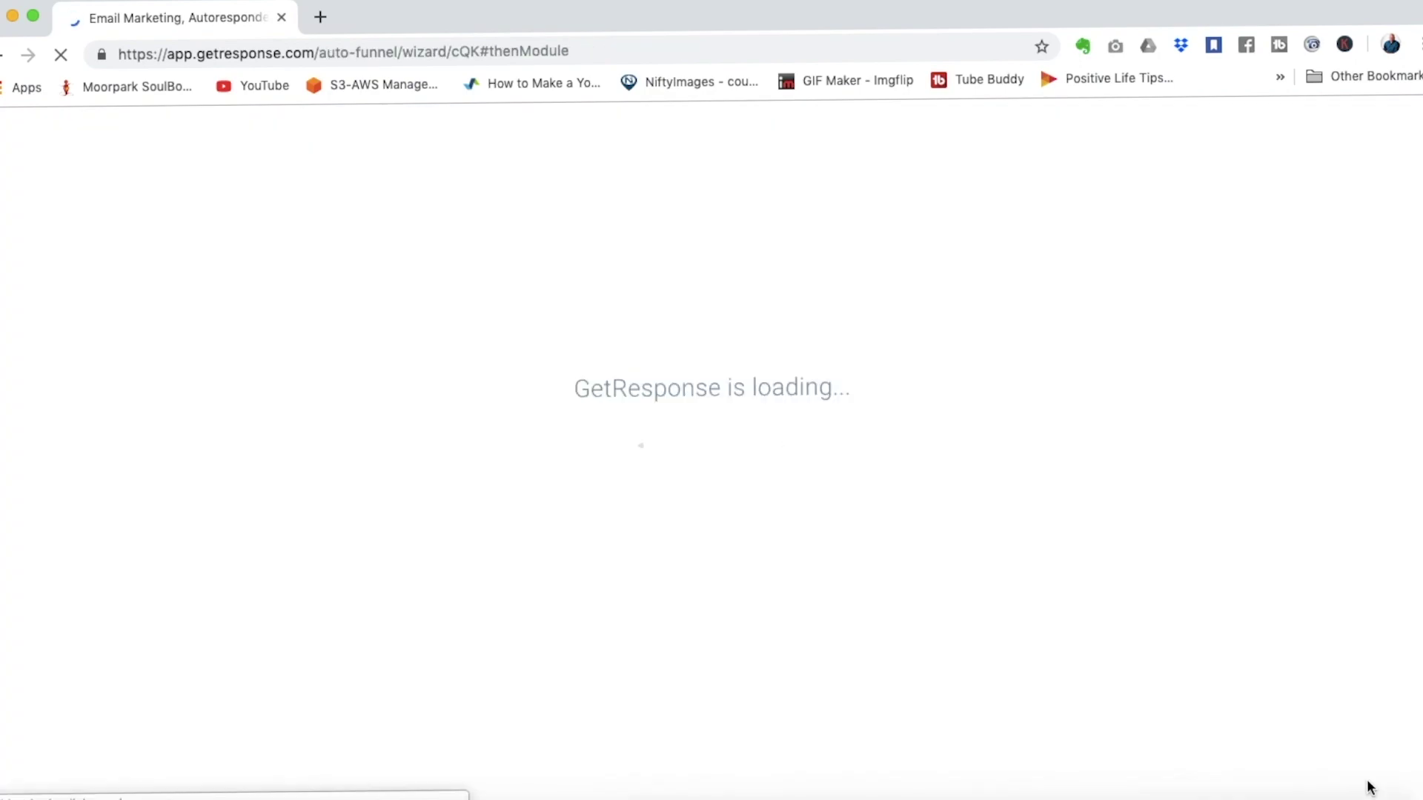
Scroll the funnel overview down to the 'Thank attendees for participating' step
scroll(1290, 652, down, 5)
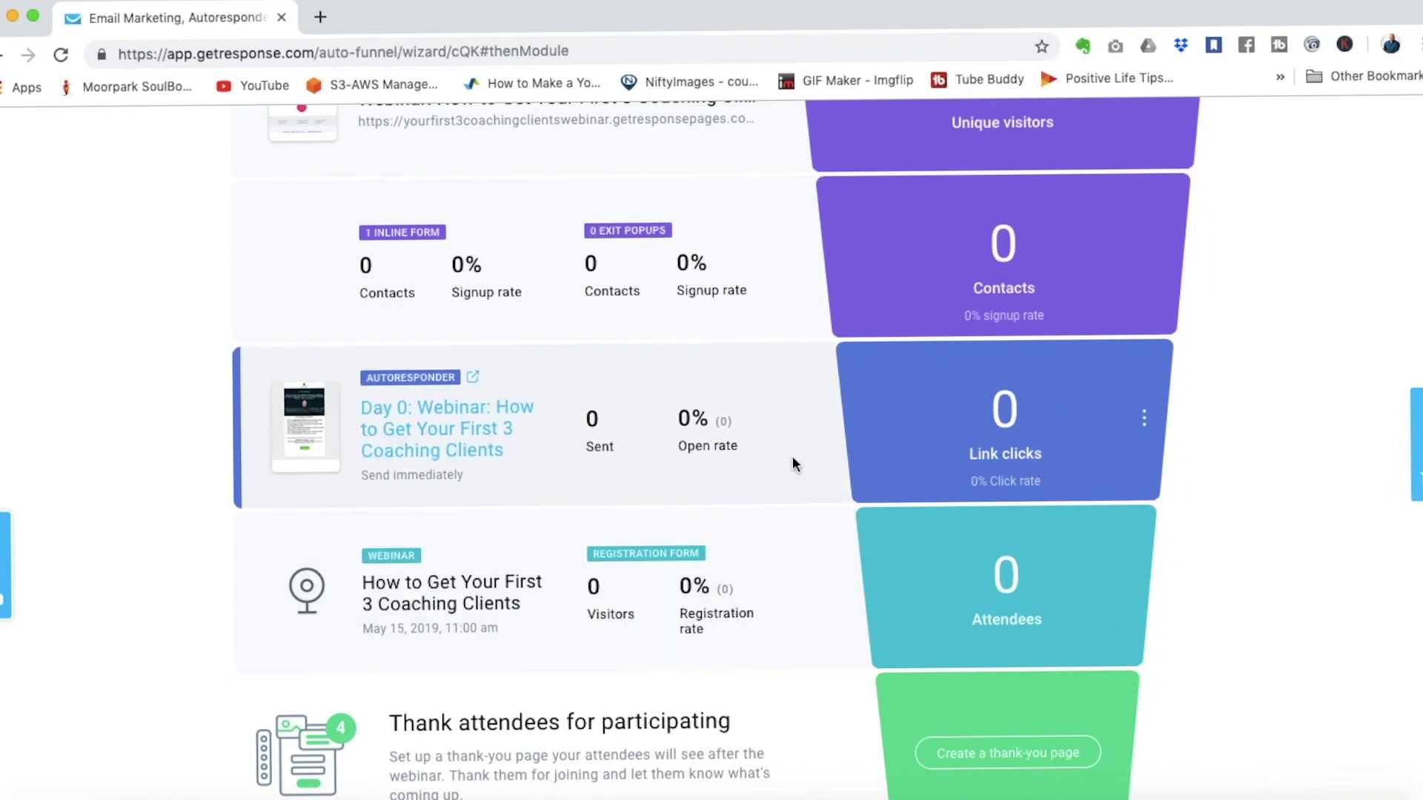
scroll(794, 464, down, 3)
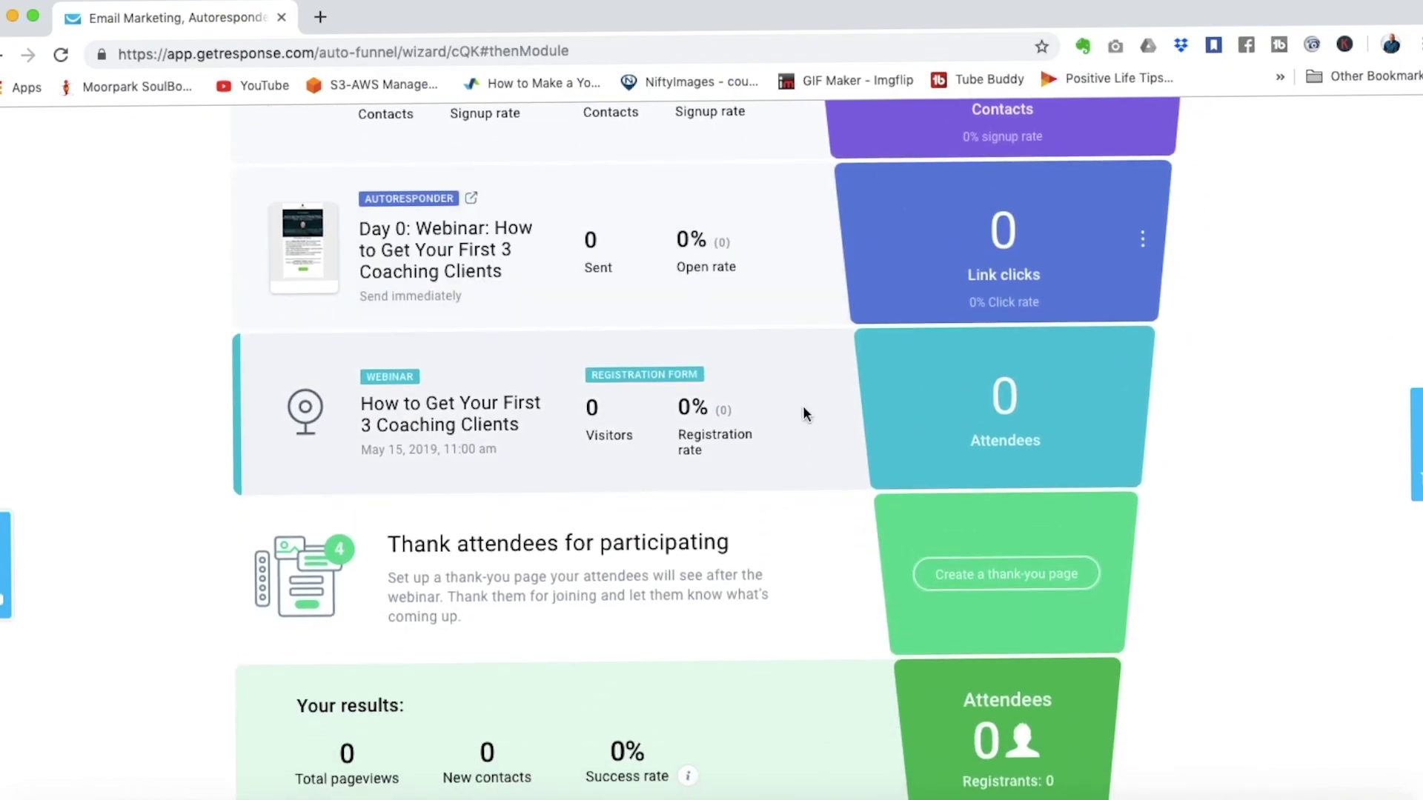
scroll(811, 562, down, 2)
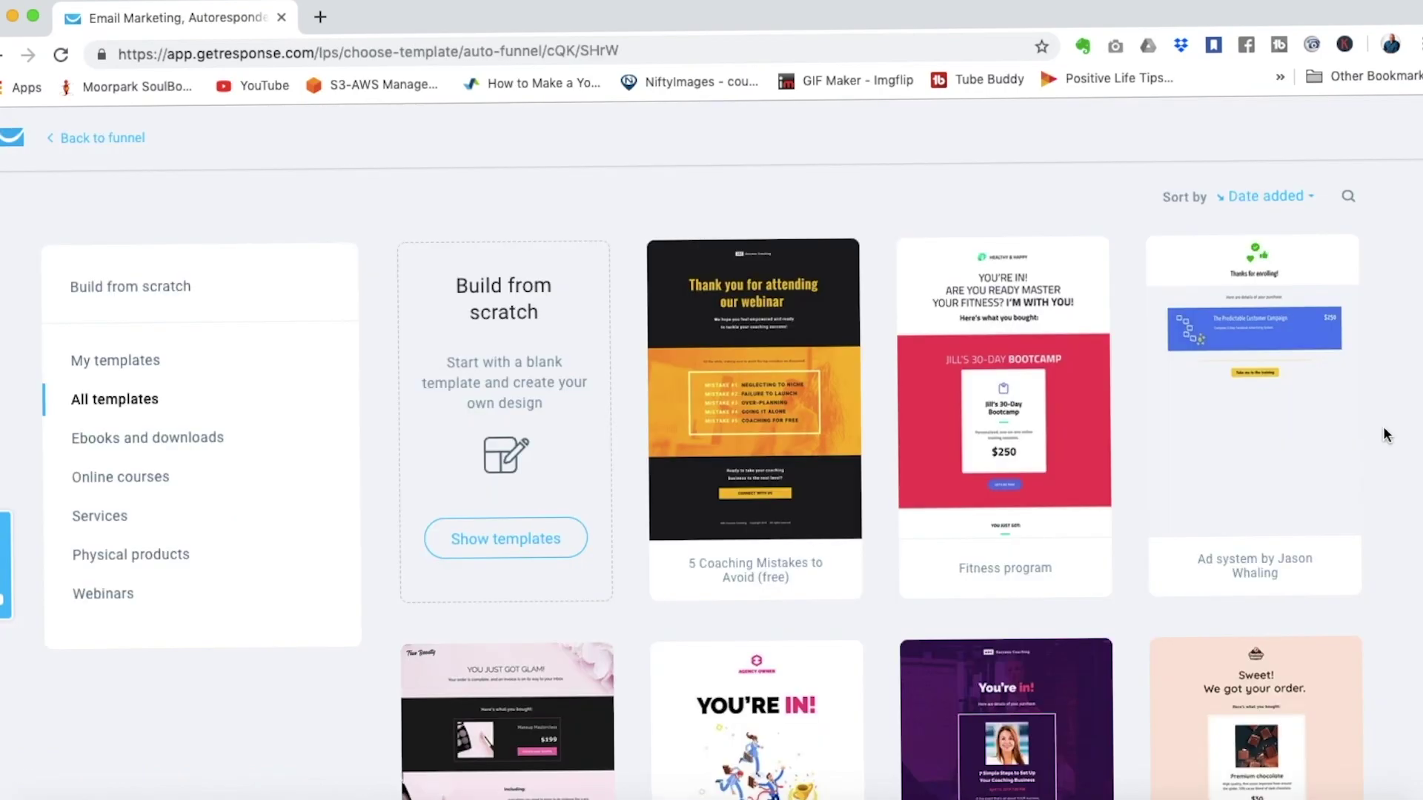
Choose the '5 Coaching Mistakes to Avoid' webinar template and begin naming it 'Webinar Thank'
click(117, 597)
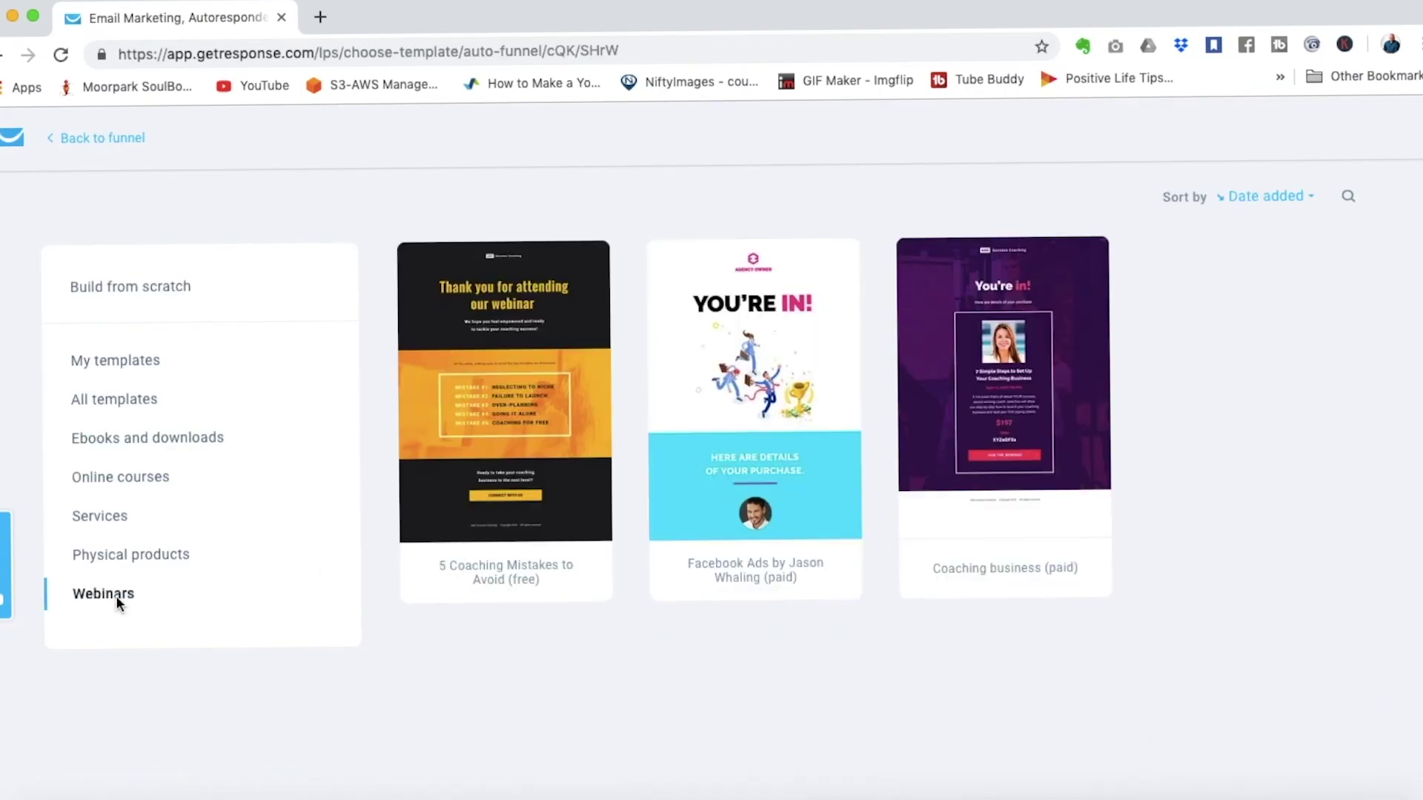
click(521, 387)
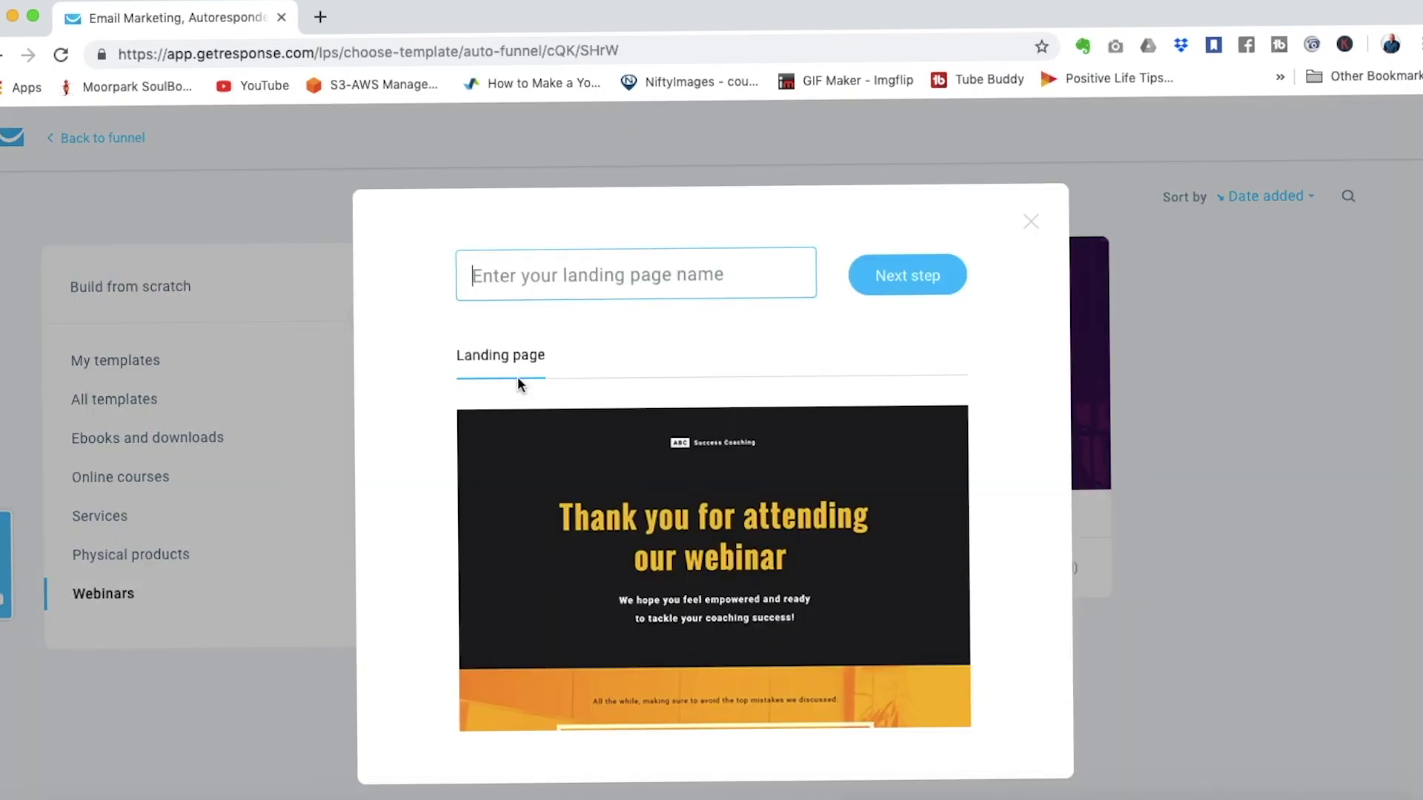
text(k)
key(BackSpace)
text(Webi)
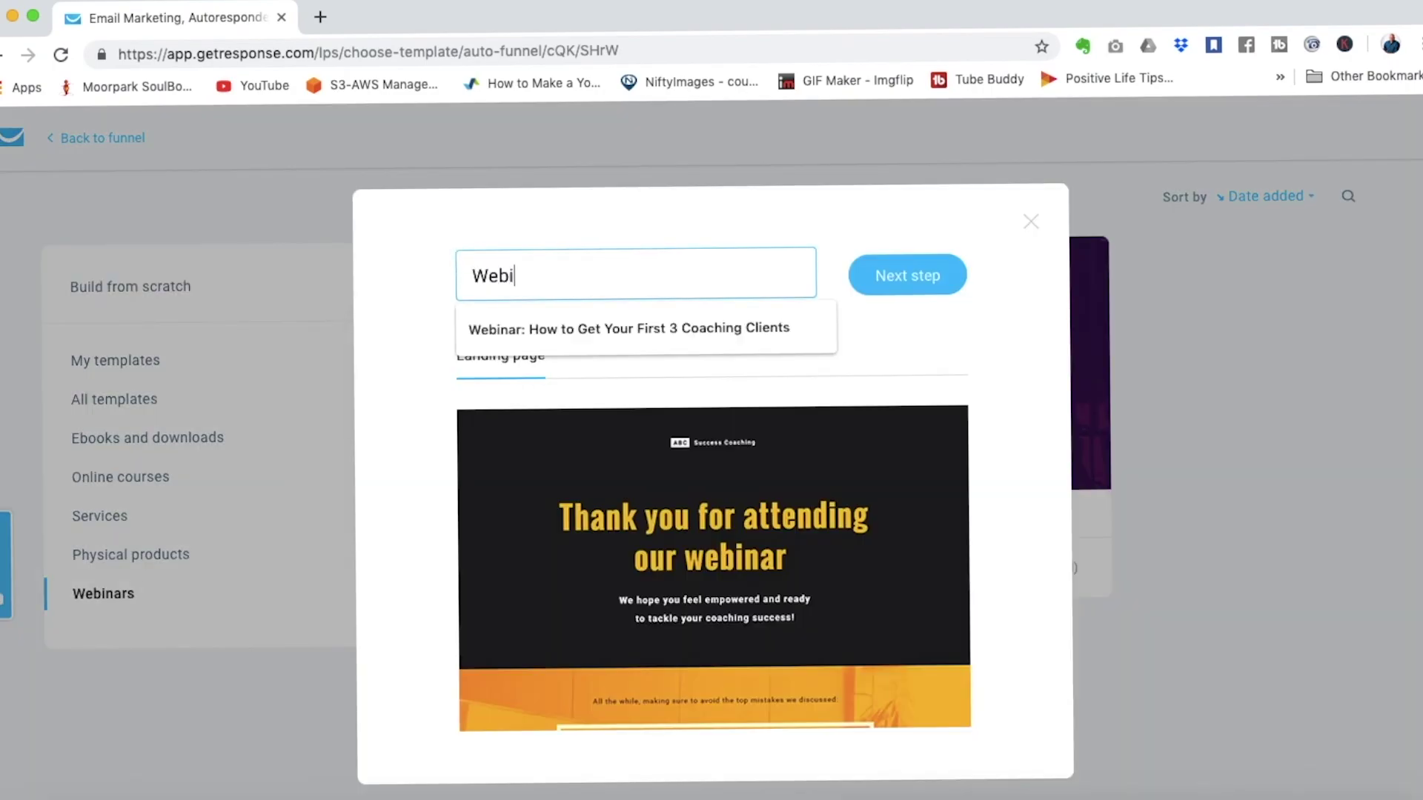
text(nar Thank You)
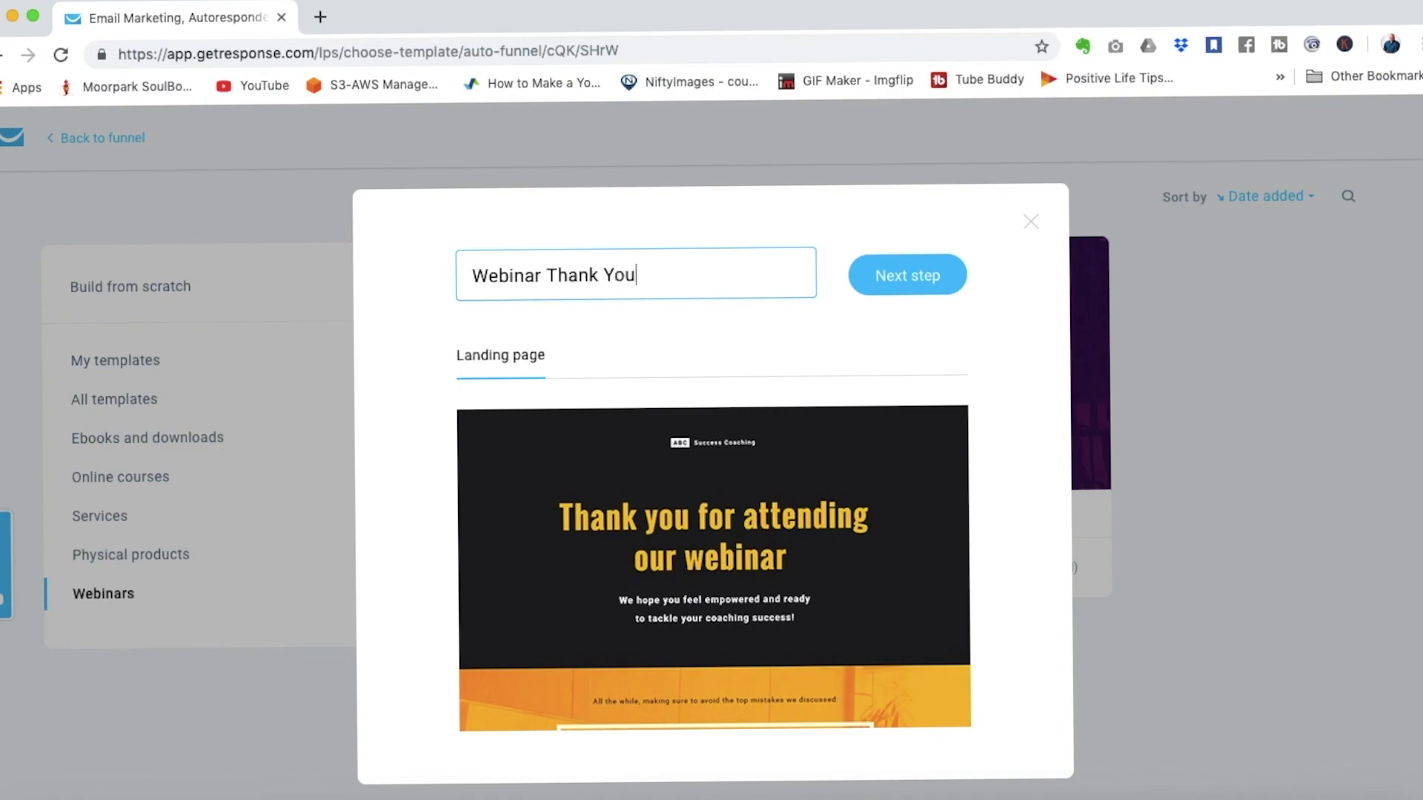